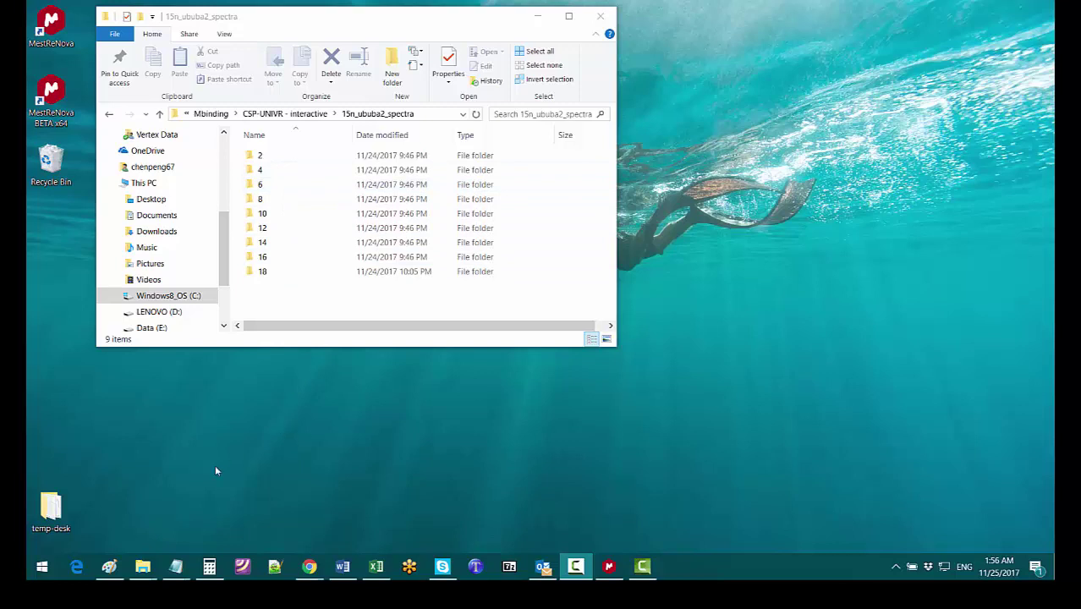
Step: Show concentrations.txt and peaklist.txt in Notepad beside Explorer, with peaklist.txt in front
{"action": "mouse_move", "coordinate": [173, 568]}
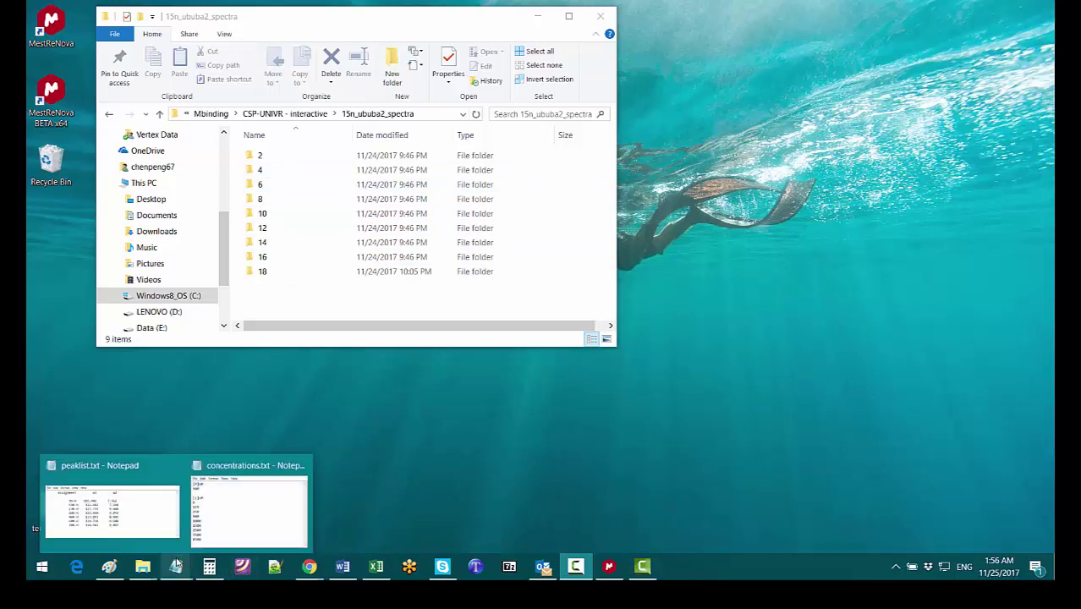
{"action": "left_click", "coordinate": [218, 516]}
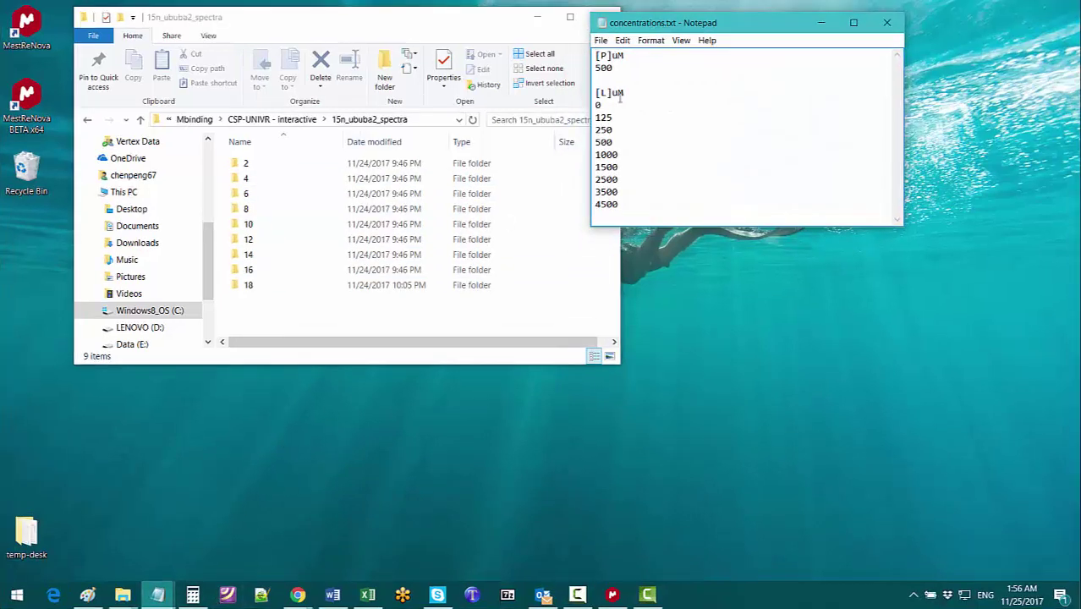
{"action": "left_click_drag", "start_coordinate": [699, 23], "coordinate": [734, 31]}
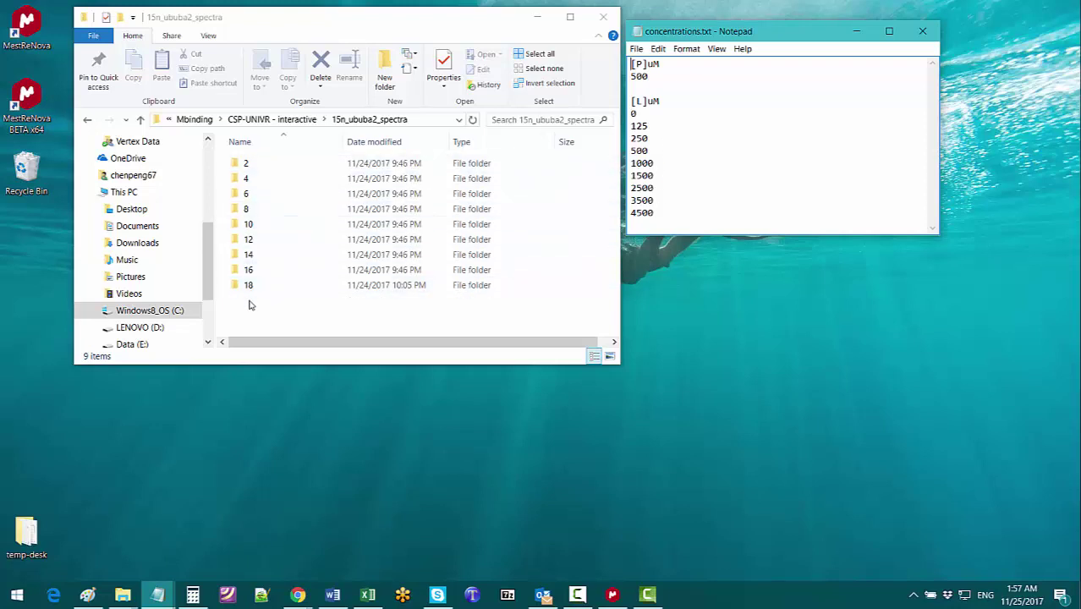
{"action": "left_click", "coordinate": [157, 594]}
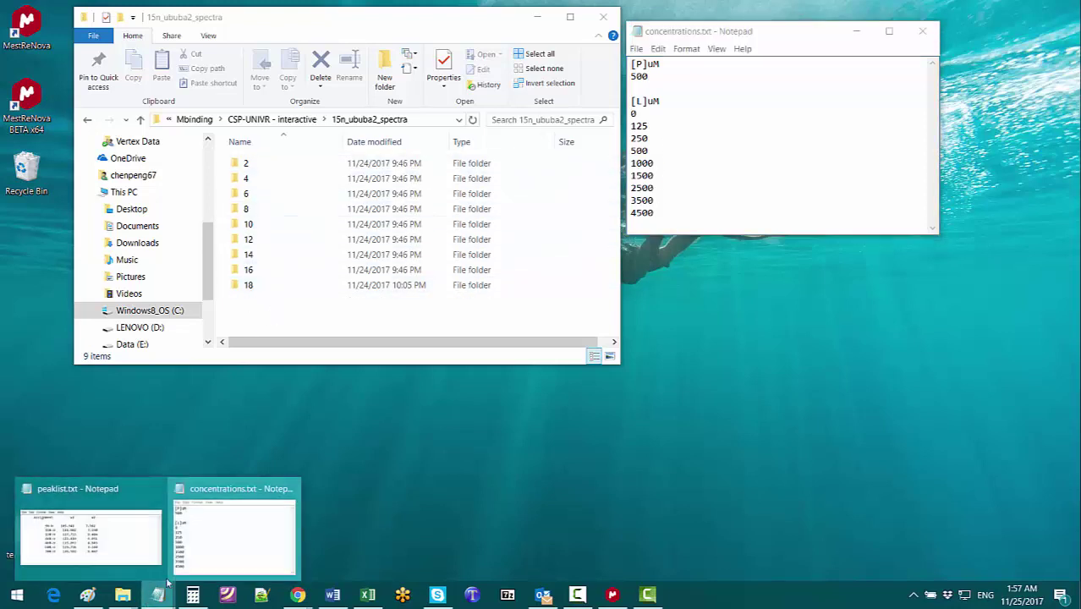
{"action": "left_click", "coordinate": [116, 525]}
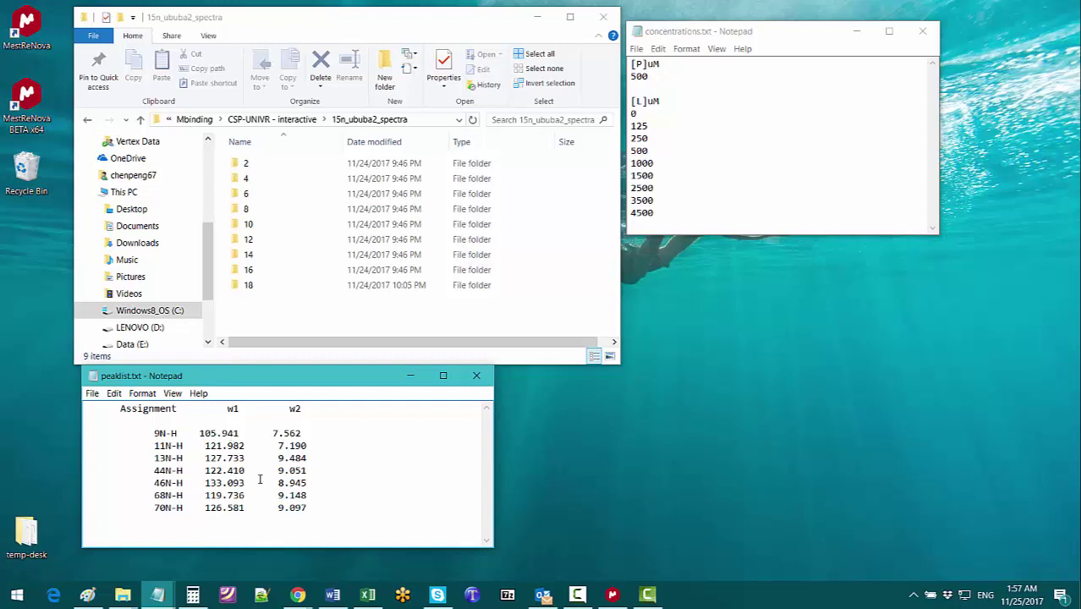
Step: Load the HSQC spectra from folders 2–18 into MestReNova as separate pages
{"action": "left_click", "coordinate": [611, 597]}
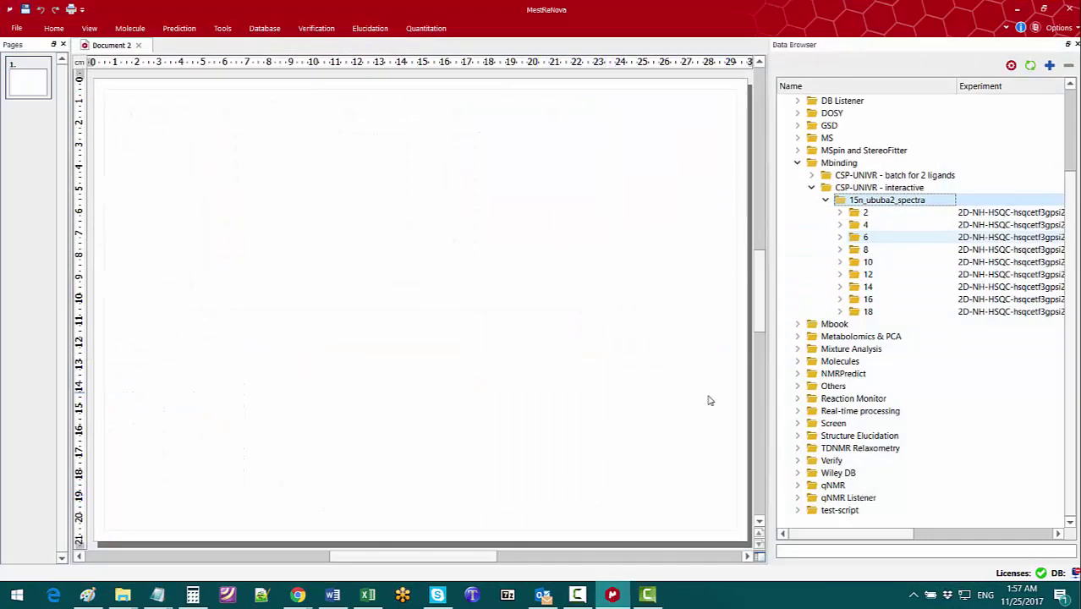
{"action": "mouse_move", "coordinate": [860, 220]}
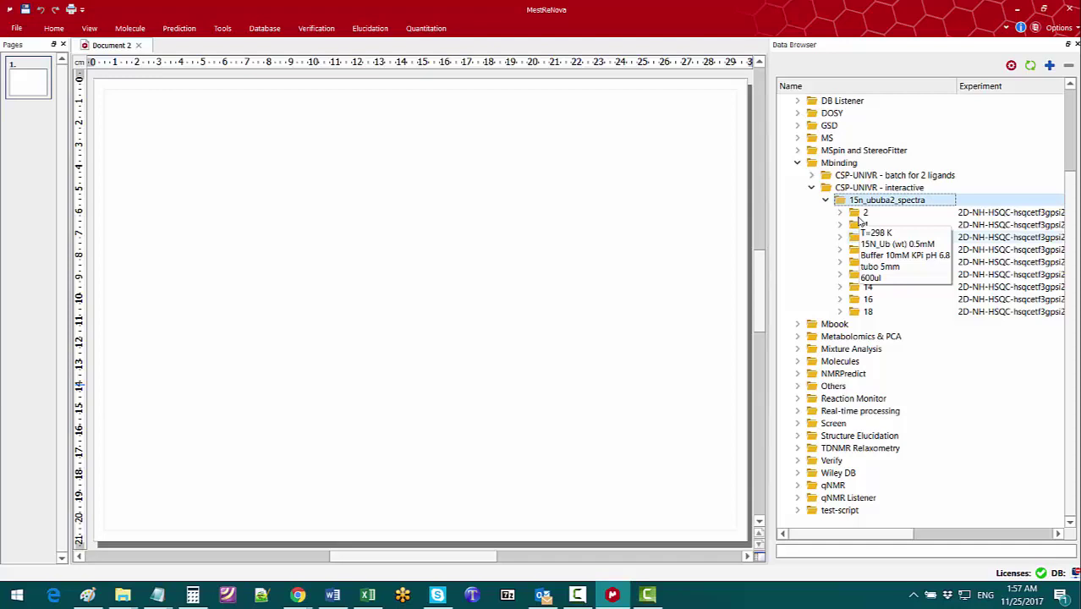
{"action": "left_click", "coordinate": [855, 214]}
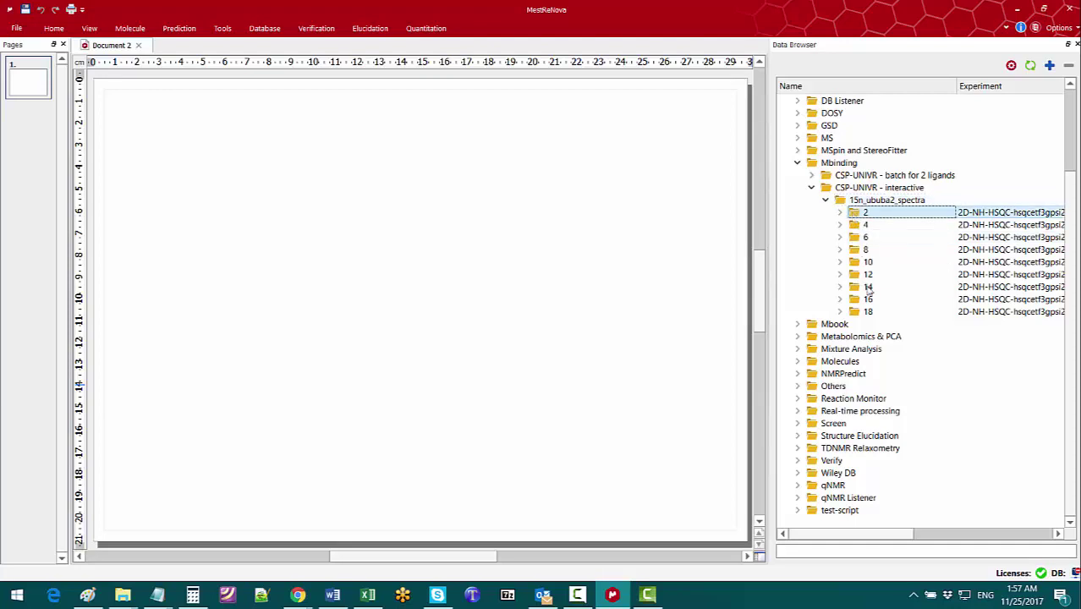
{"action": "left_click", "coordinate": [856, 314], "text": "shift"}
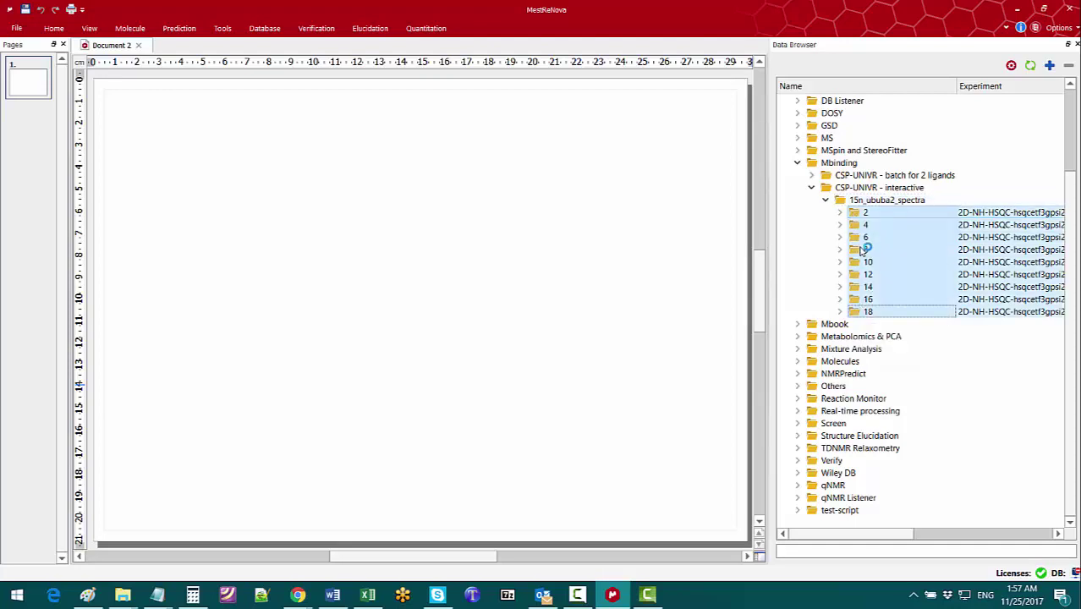
{"action": "left_click_drag", "start_coordinate": [857, 241], "coordinate": [478, 240]}
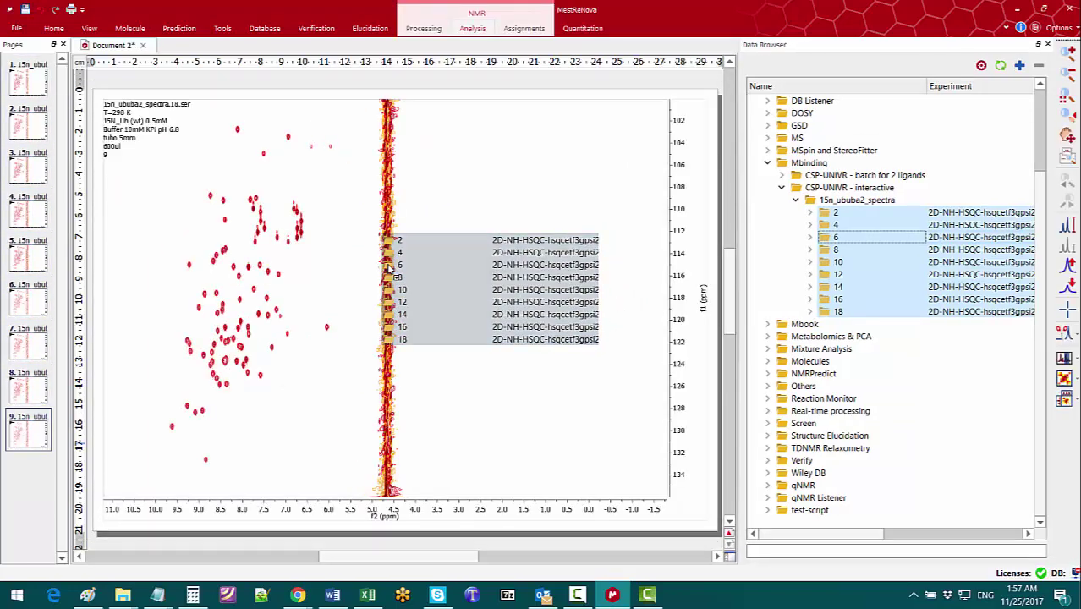
Step: Superimpose all nine spectrum pages into one combined overlay
{"action": "left_click", "coordinate": [34, 85]}
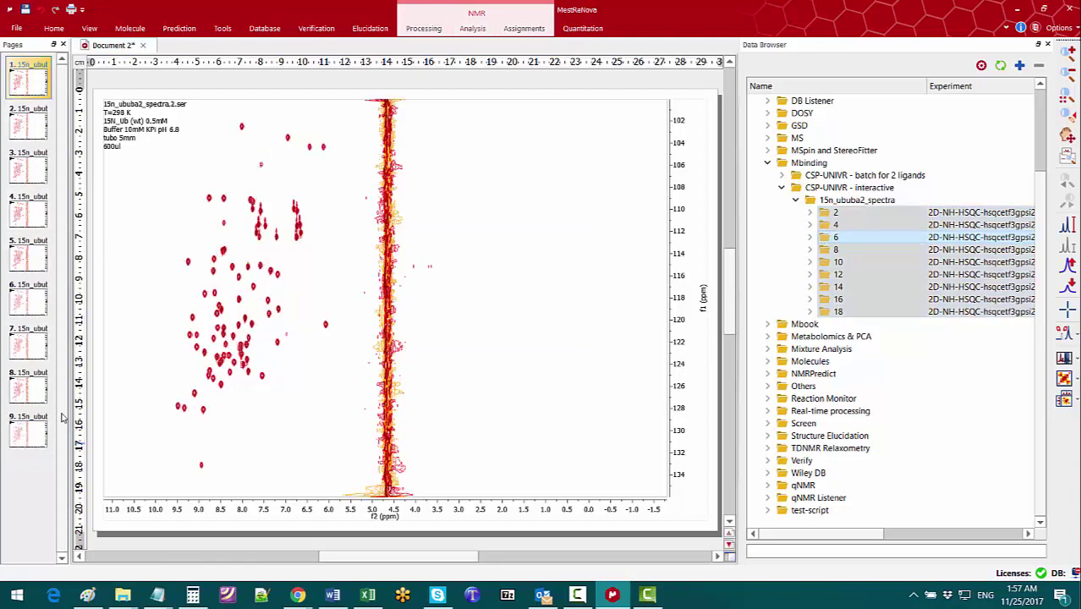
{"action": "left_click", "coordinate": [38, 434], "text": "shift"}
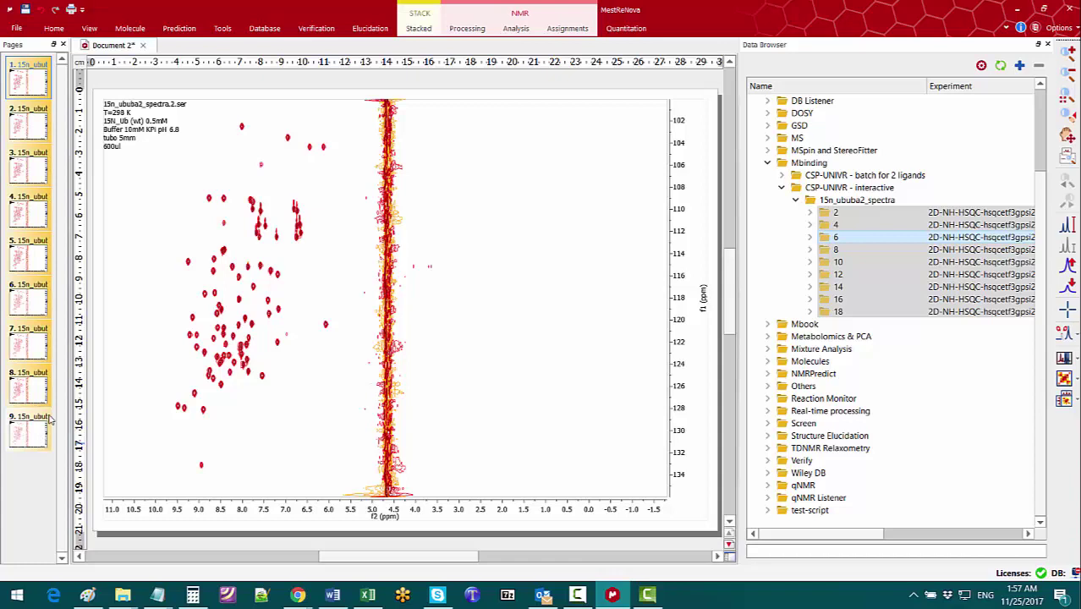
{"action": "left_click", "coordinate": [420, 29]}
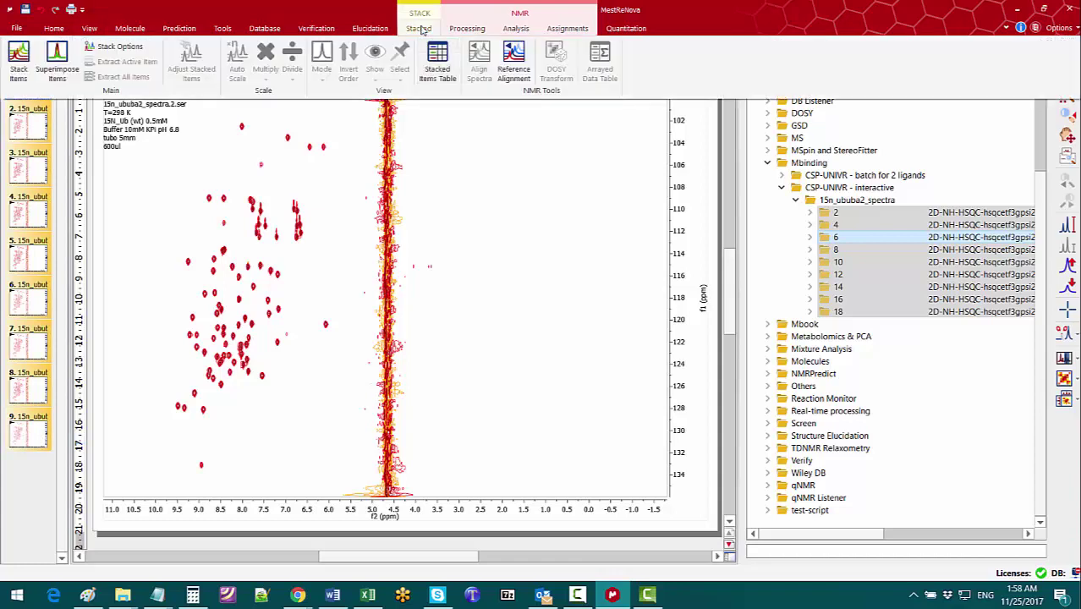
{"action": "left_click", "coordinate": [61, 53]}
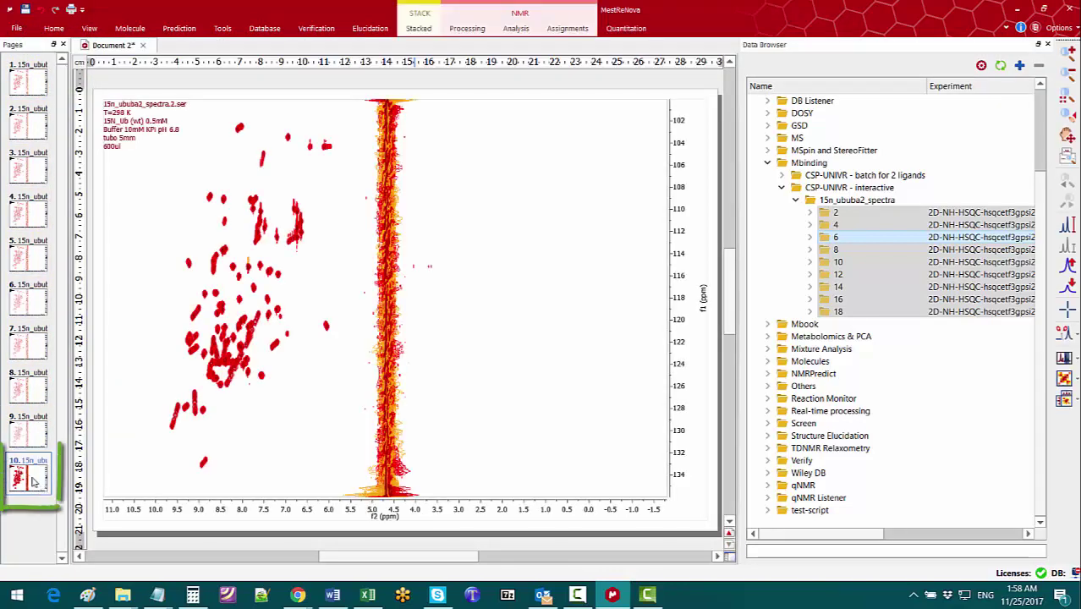
Step: Zoom into the amide peak region and give the stacked overlay the Hue Color palette
{"action": "left_click", "coordinate": [1068, 51]}
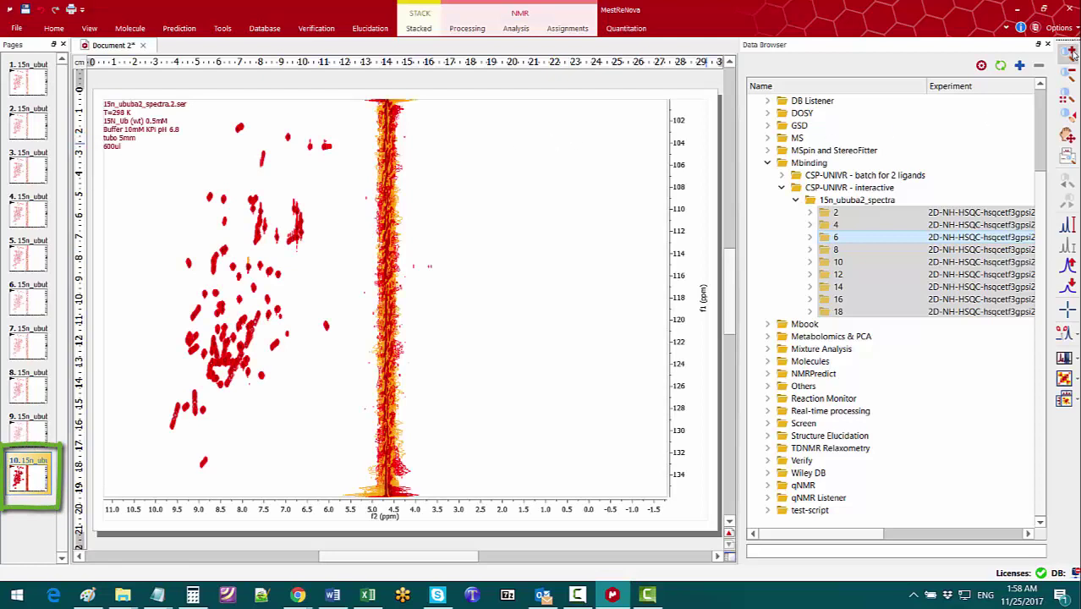
{"action": "left_click_drag", "start_coordinate": [348, 121], "coordinate": [142, 481]}
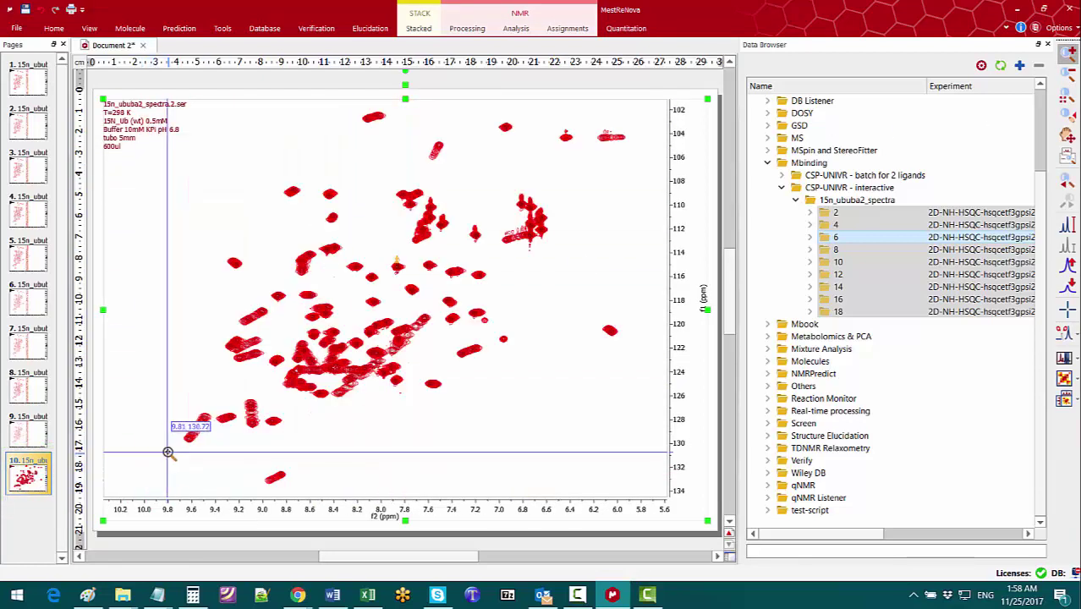
{"action": "double_click", "coordinate": [193, 284]}
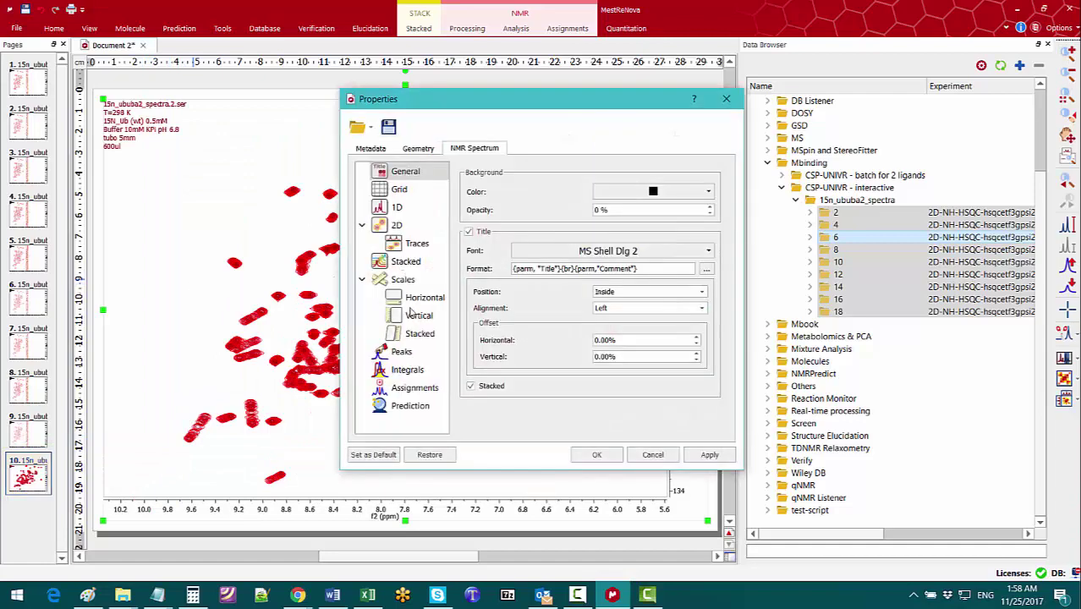
{"action": "left_click", "coordinate": [405, 263]}
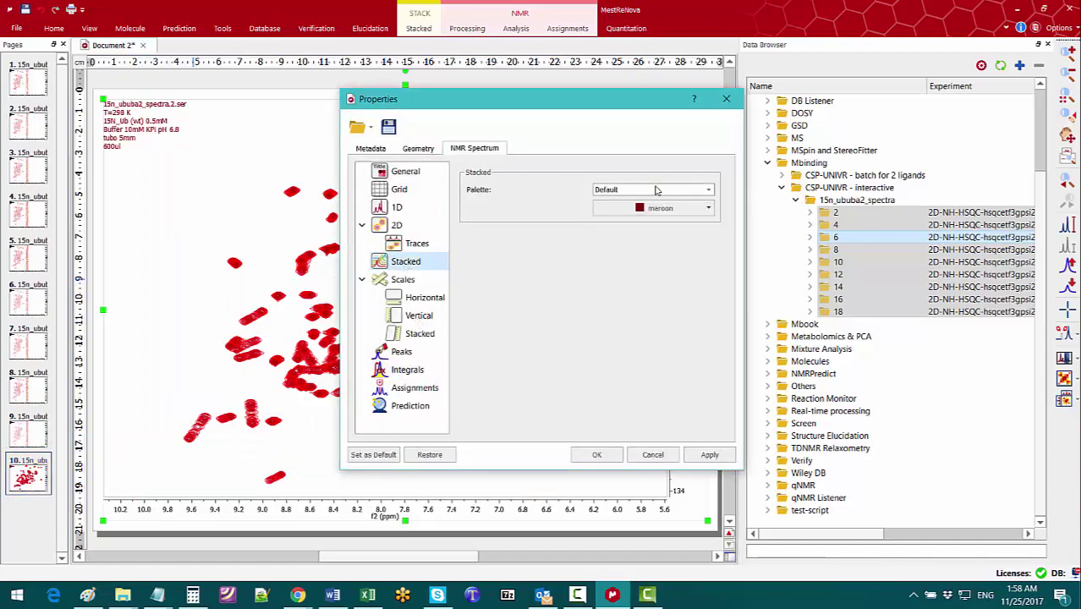
{"action": "left_click", "coordinate": [655, 190]}
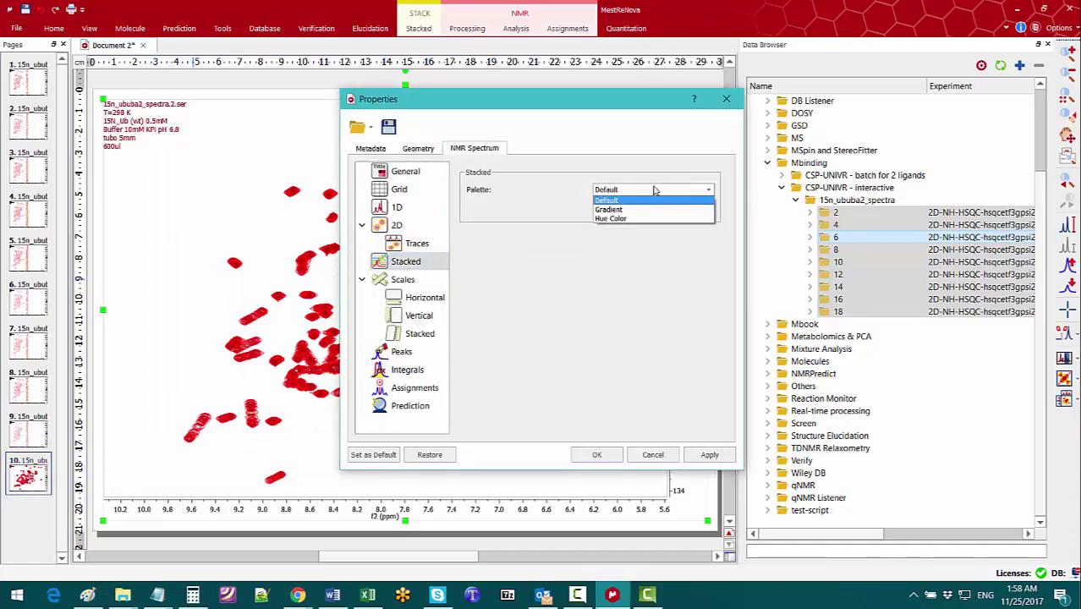
{"action": "left_click", "coordinate": [615, 220]}
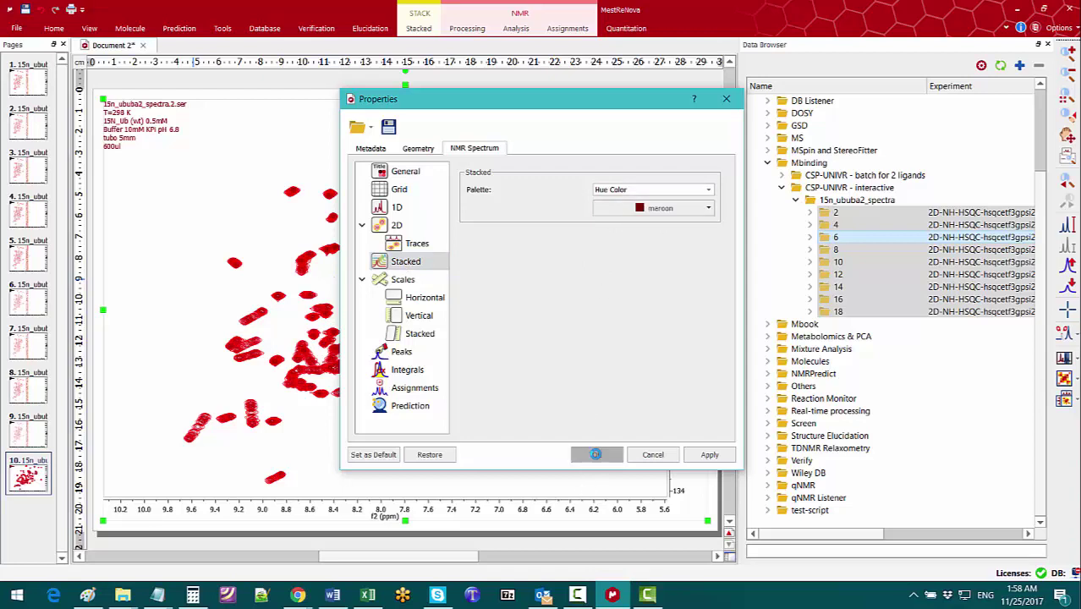
{"action": "left_click", "coordinate": [596, 454]}
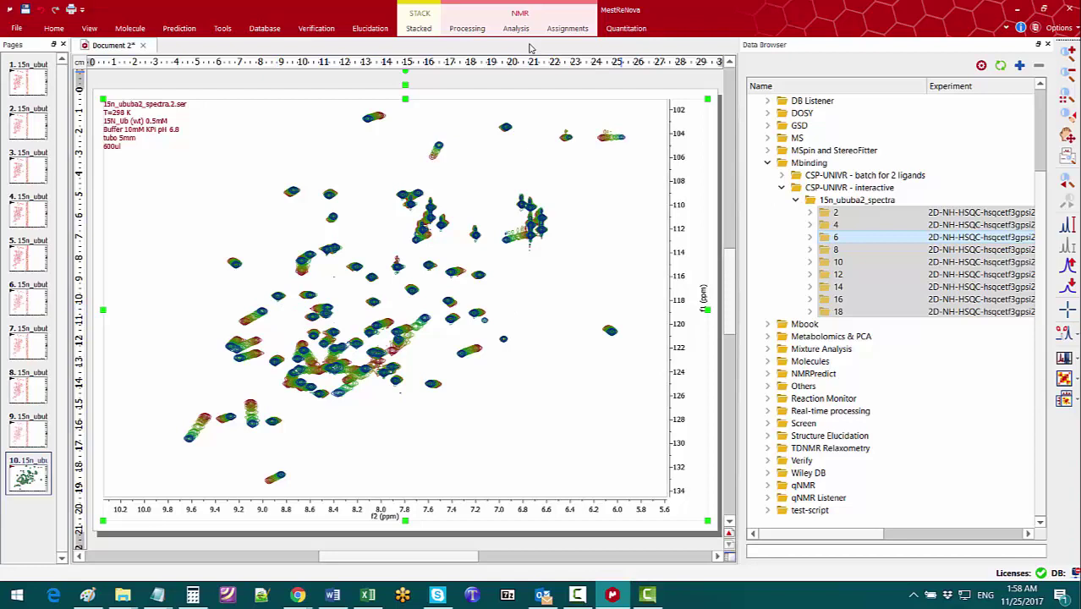
Step: Create a new Chemical Shift Perturbation analysis of the nine spectra and widen its panel
{"action": "left_click", "coordinate": [223, 29]}
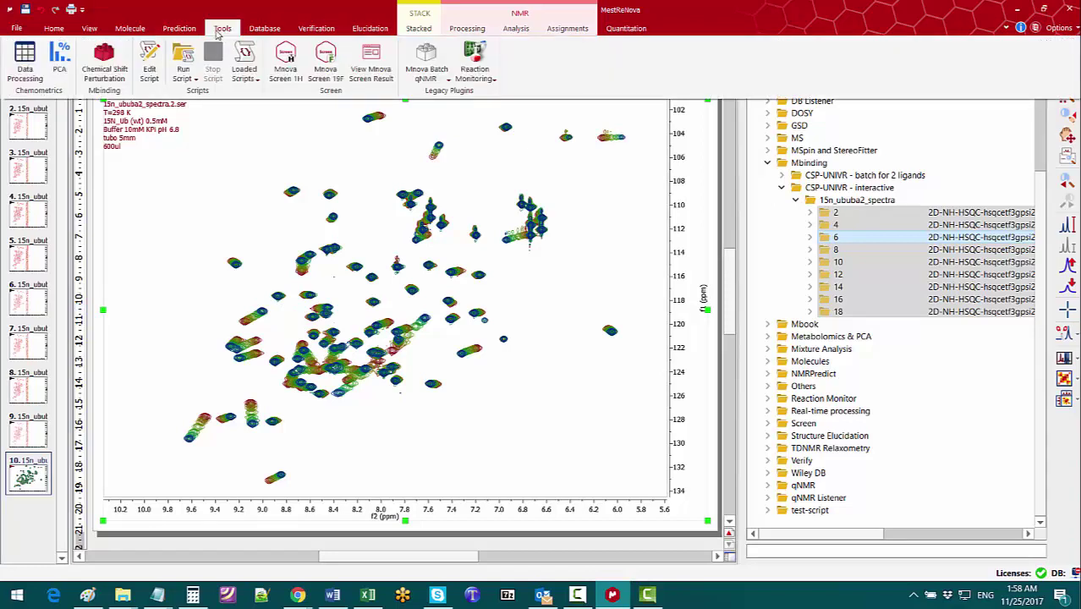
{"action": "left_click", "coordinate": [105, 58]}
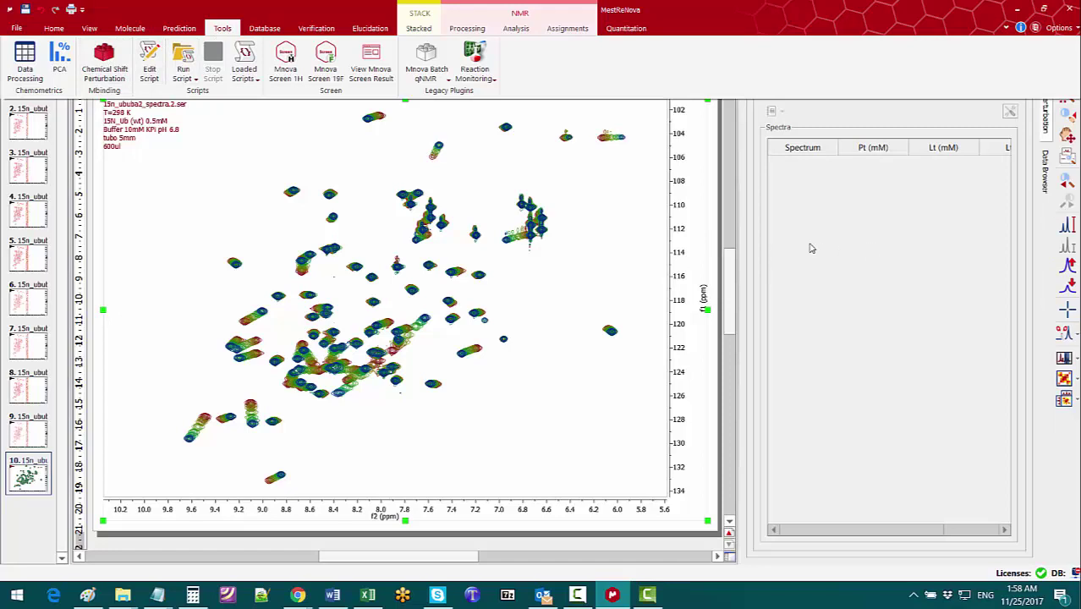
{"action": "left_click", "coordinate": [837, 244]}
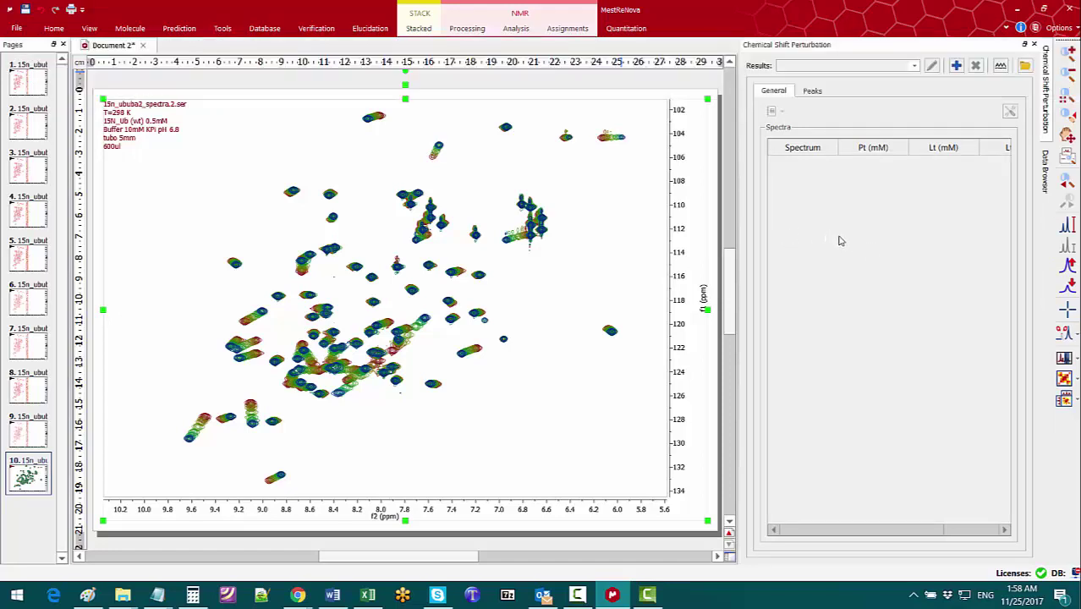
{"action": "left_click", "coordinate": [957, 68]}
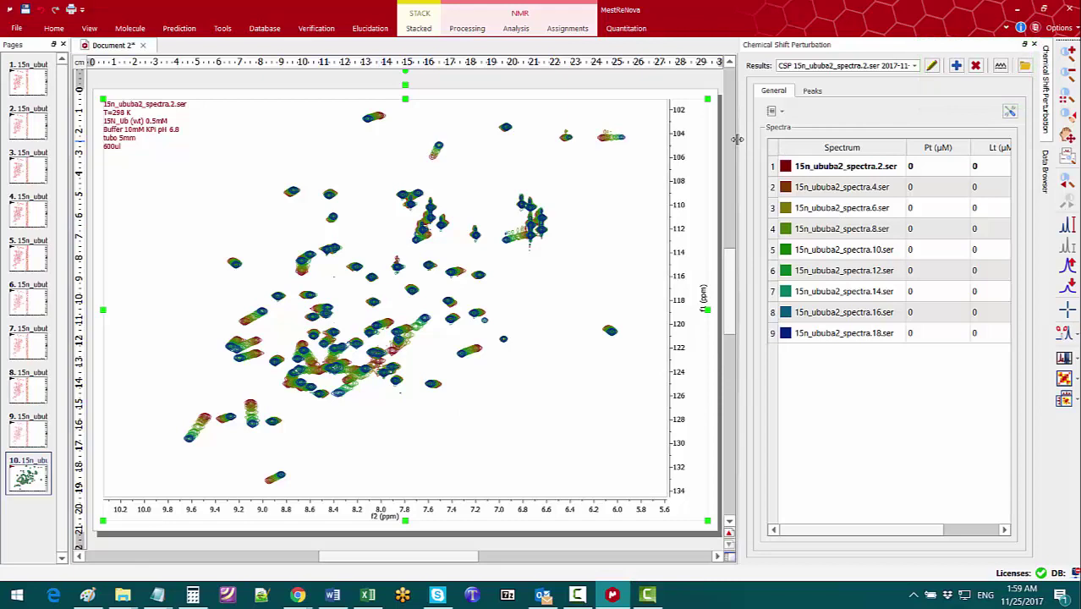
{"action": "left_click_drag", "start_coordinate": [737, 140], "coordinate": [603, 155]}
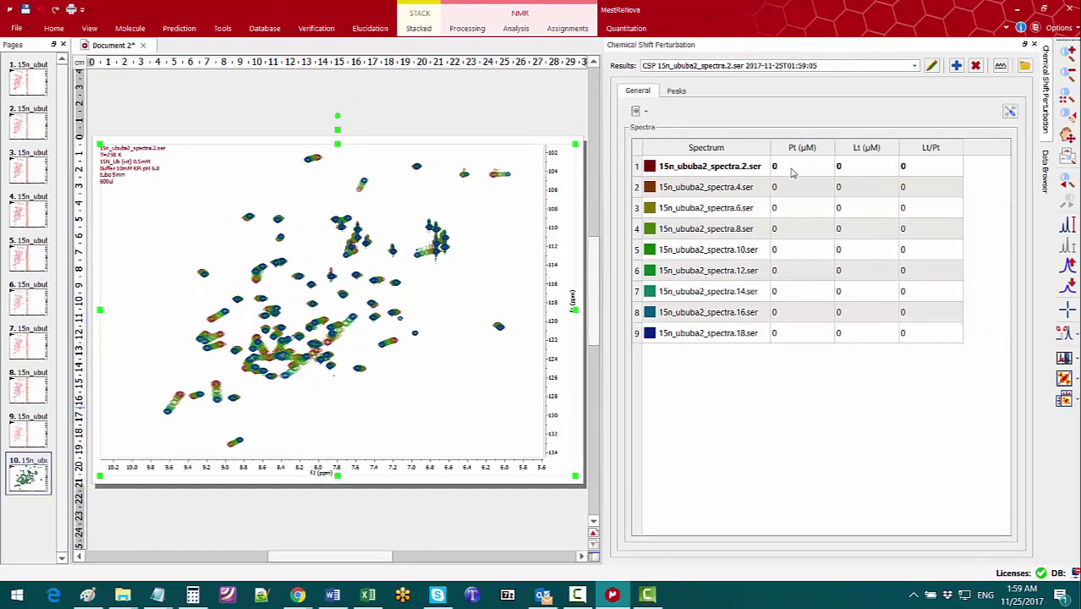
Step: Set Pt to 500 µM for all nine spectra
{"action": "left_click_drag", "start_coordinate": [792, 171], "coordinate": [812, 337]}
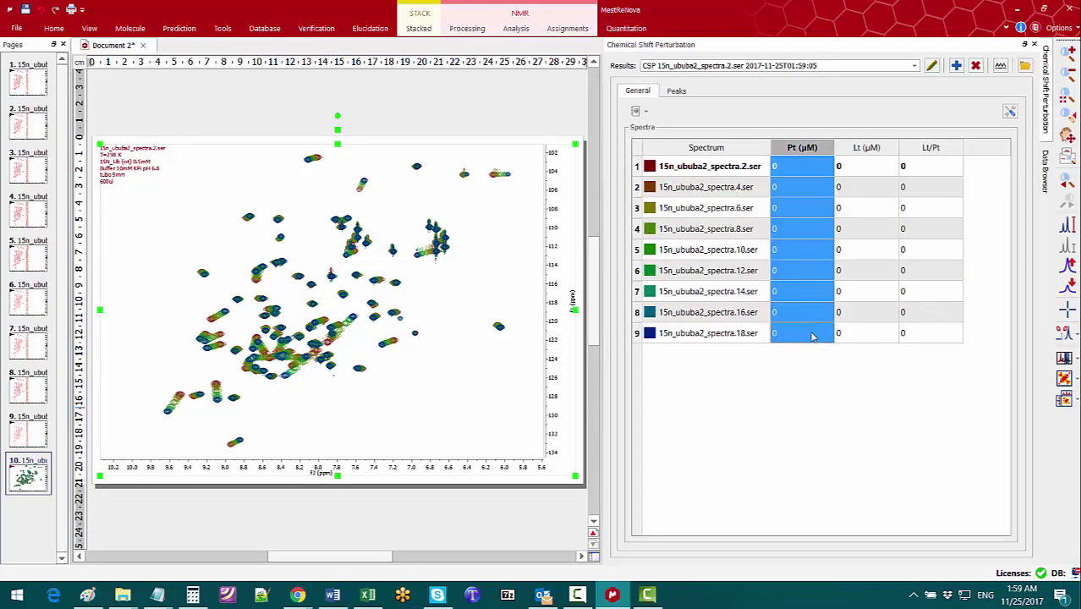
{"action": "type", "text": "500"}
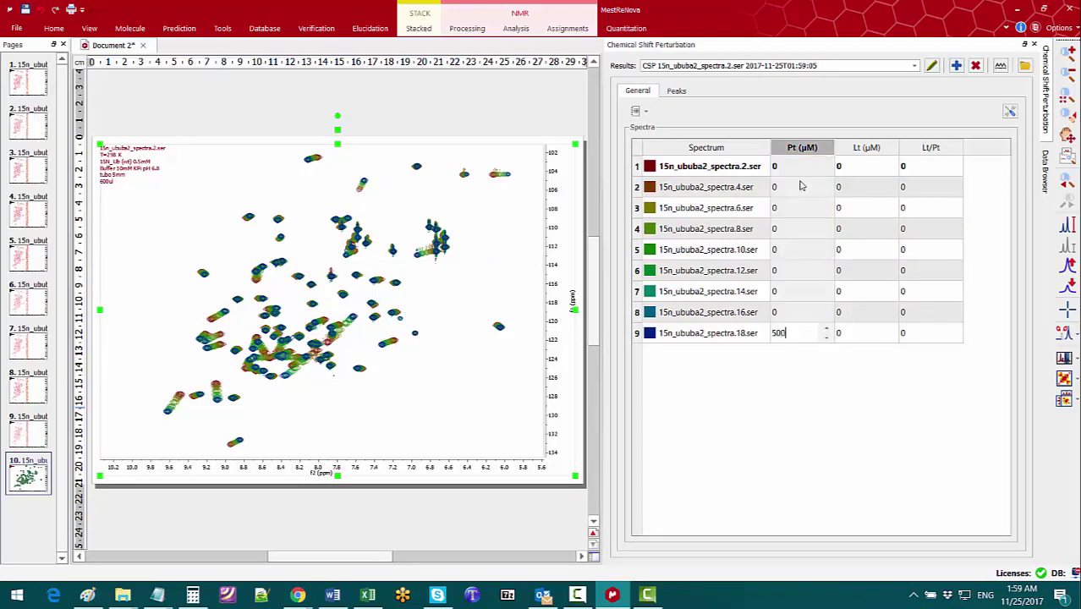
{"action": "key", "text": "Return"}
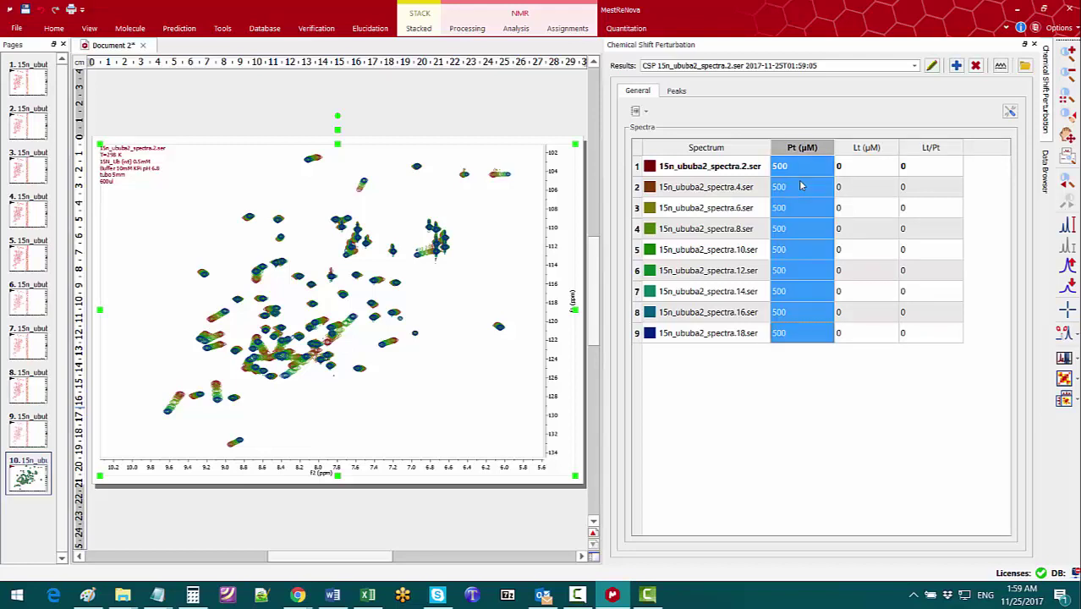
Step: Enter Lt values 0, 125, 250 and 500 µM for the first four spectra
{"action": "left_click", "coordinate": [857, 168]}
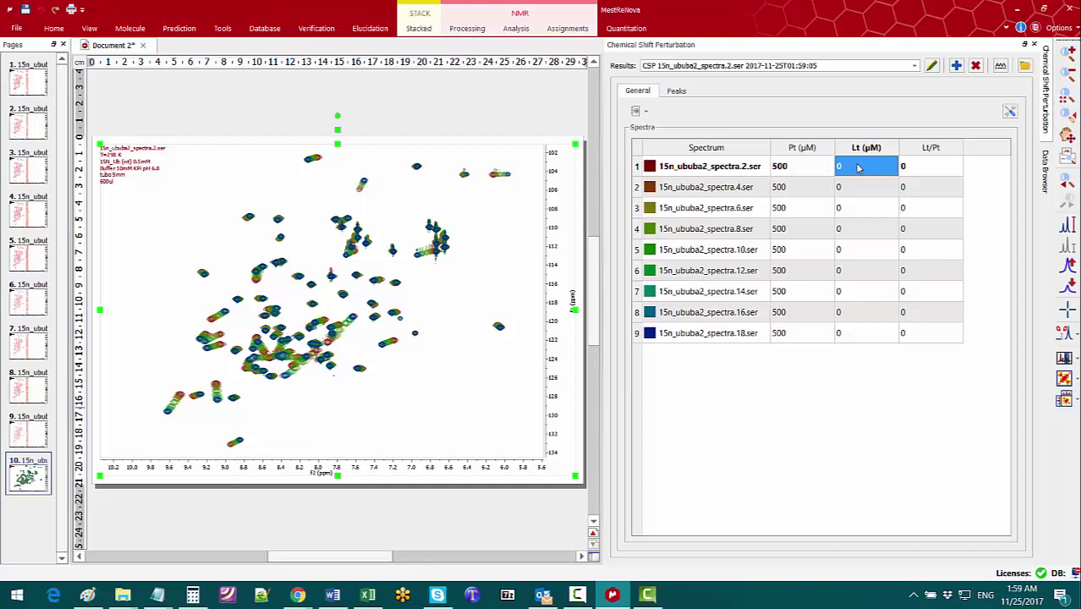
{"action": "left_click", "coordinate": [858, 168]}
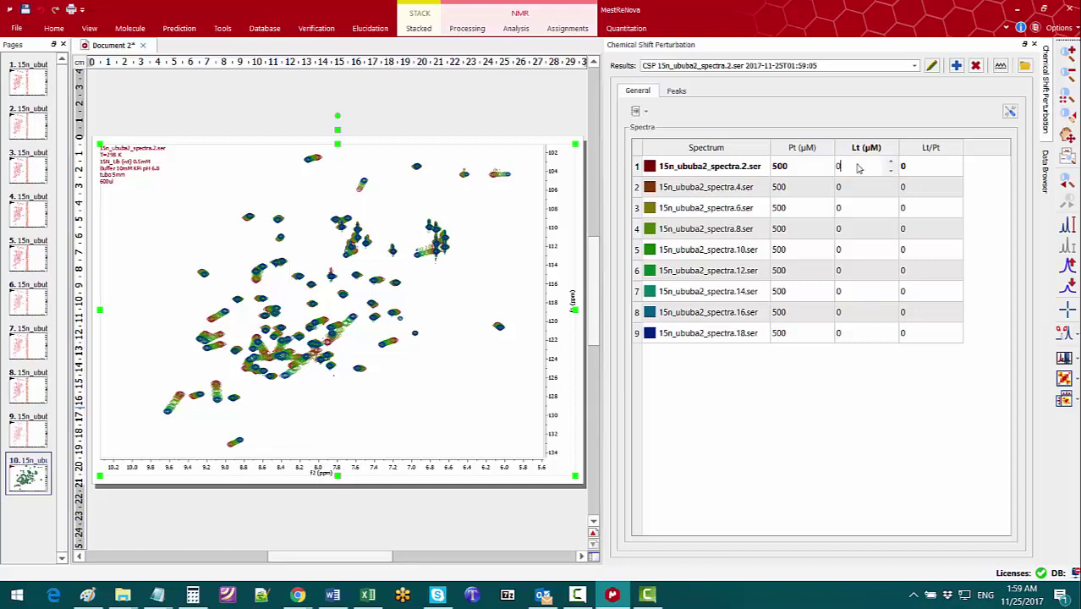
{"action": "left_click", "coordinate": [860, 191]}
{"action": "type", "text": "125"}
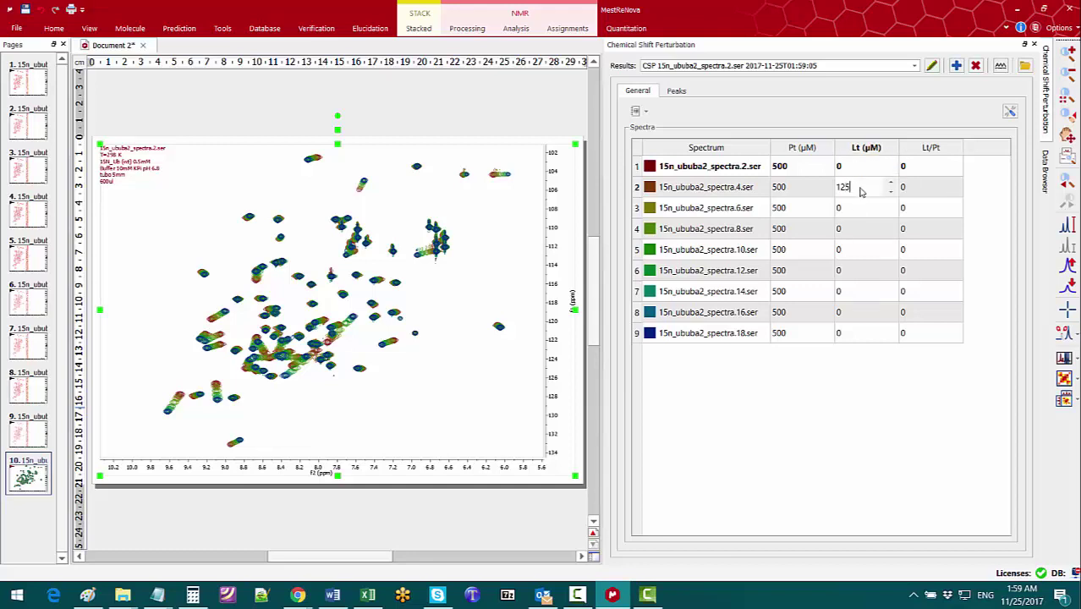
{"action": "left_click", "coordinate": [864, 211]}
{"action": "type", "text": "250"}
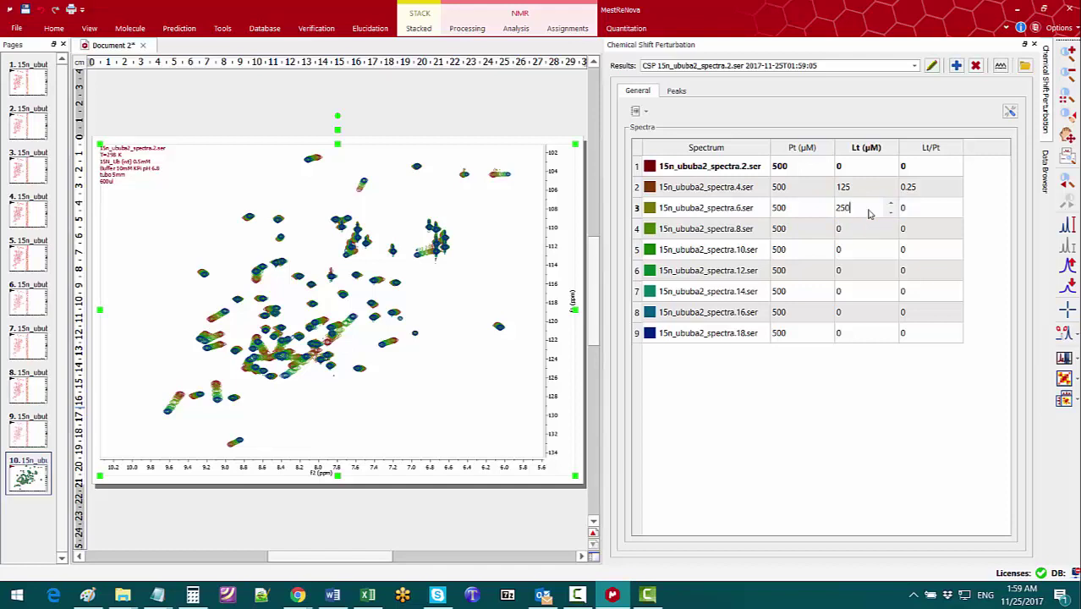
{"action": "left_click", "coordinate": [861, 234]}
{"action": "type", "text": "500"}
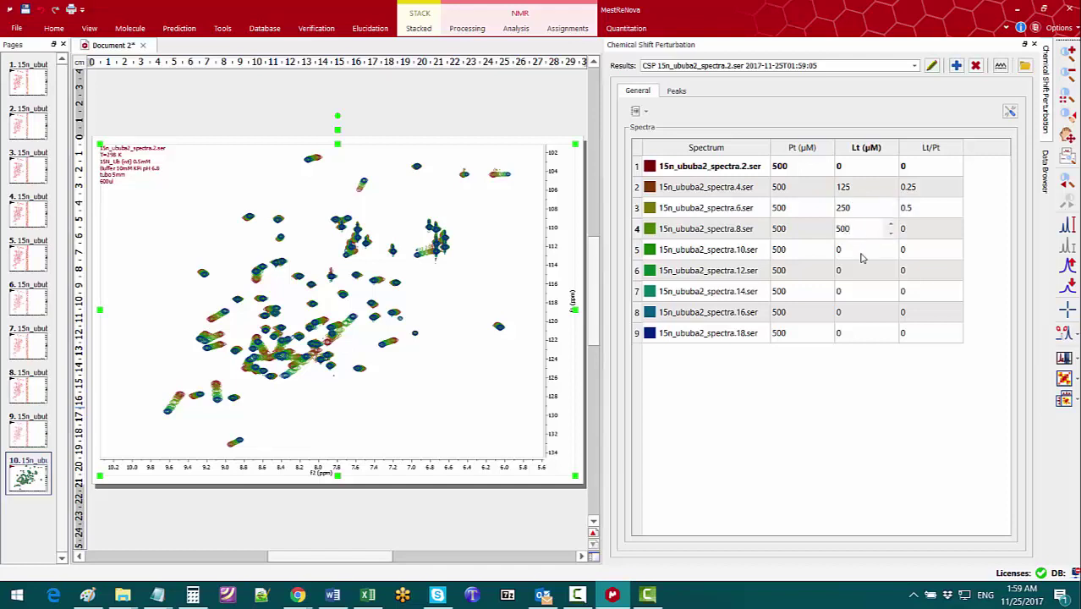
{"action": "left_click", "coordinate": [861, 258]}
Step: Enter Lt values 1000, 1500, 2500 and 3500 µM for spectra five to eight
{"action": "type", "text": "1900"}
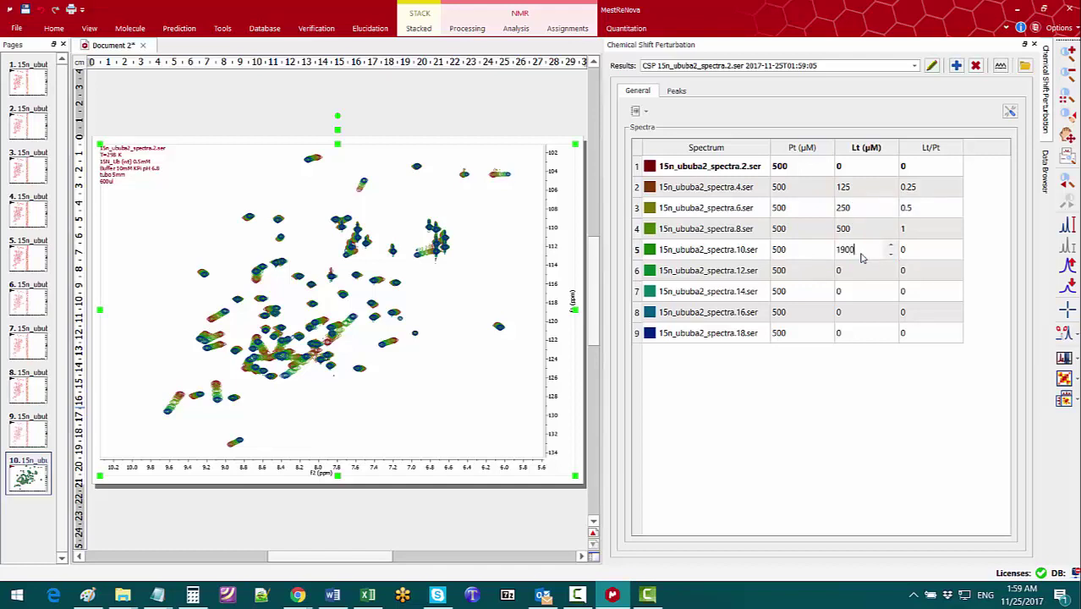
{"action": "double_click", "coordinate": [842, 249]}
{"action": "type", "text": "1000"}
{"action": "left_click", "coordinate": [854, 269]}
{"action": "type", "text": "15"}
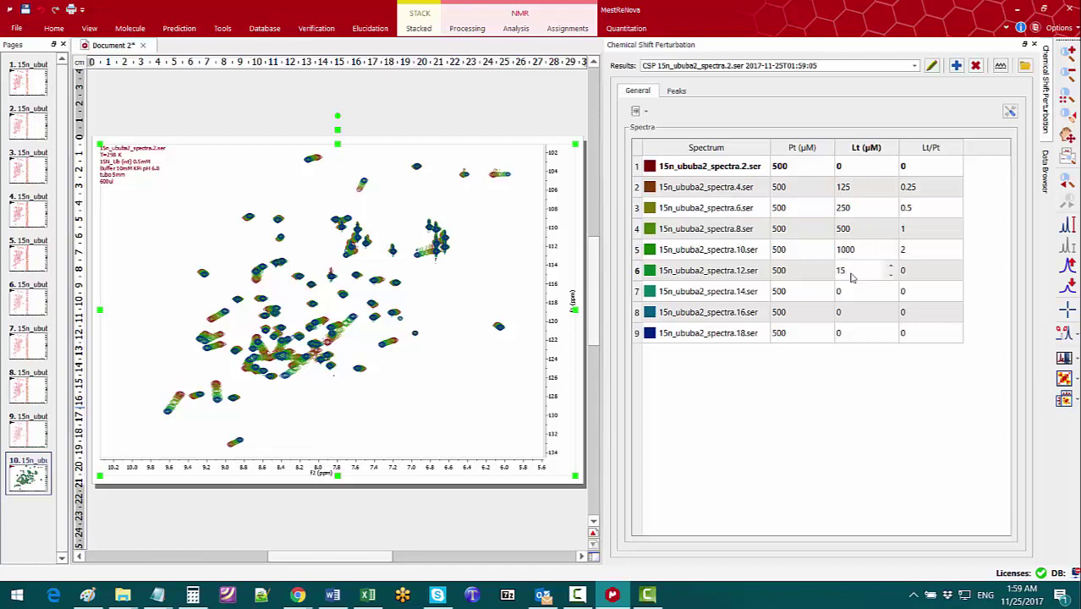
{"action": "left_click", "coordinate": [856, 292]}
{"action": "type", "text": "2500"}
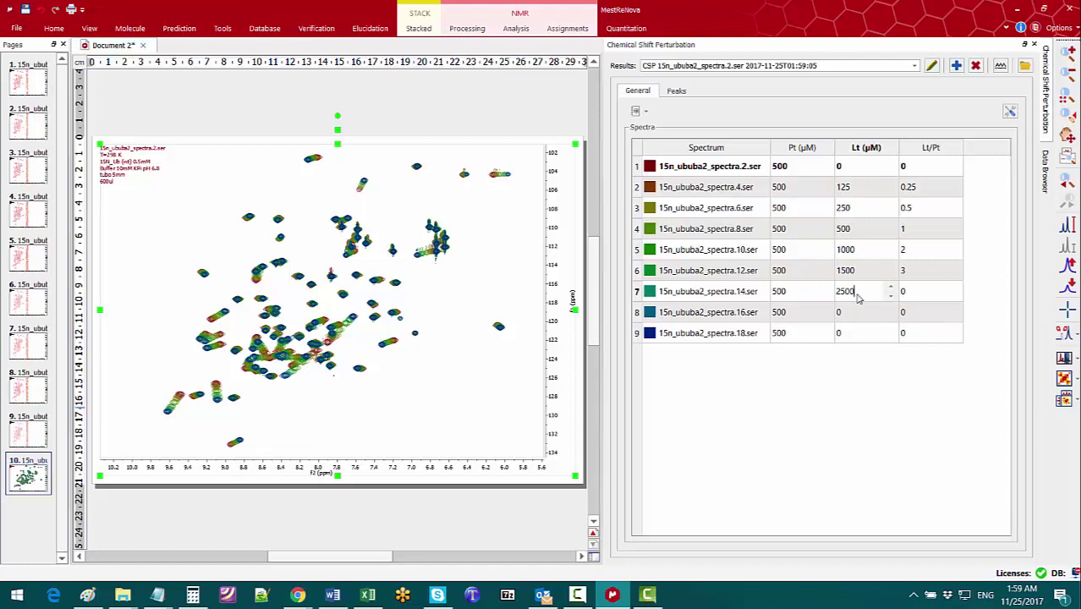
{"action": "left_click", "coordinate": [856, 313]}
{"action": "type", "text": "35"}
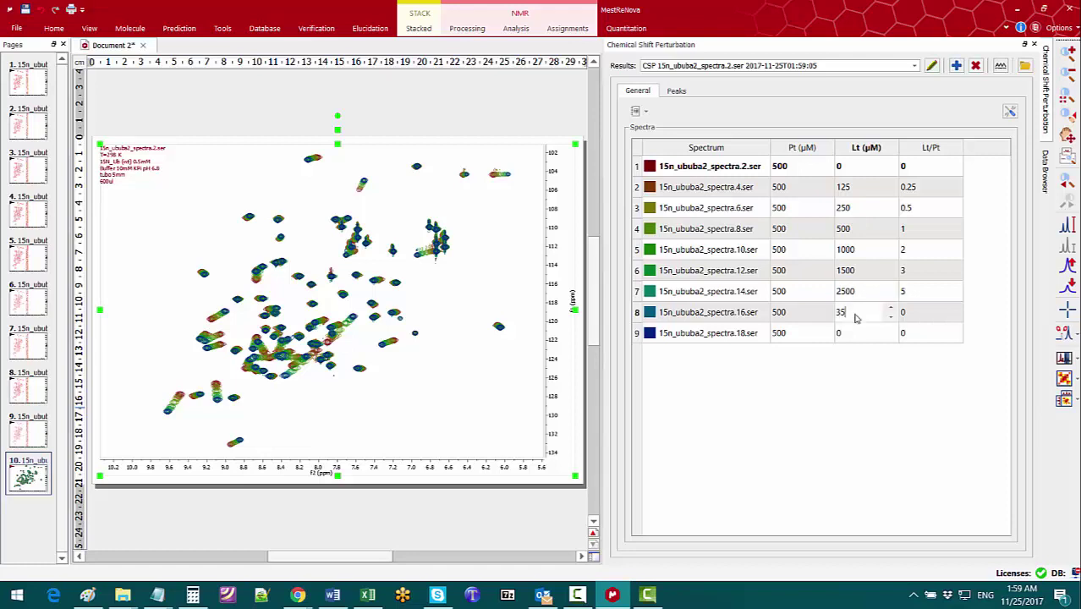
{"action": "type", "text": "00"}
{"action": "left_click", "coordinate": [859, 339]}
Step: Enter the last Lt of 4500 µM and import peaklist.txt to fit Kd for seven peaks
{"action": "type", "text": "45"}
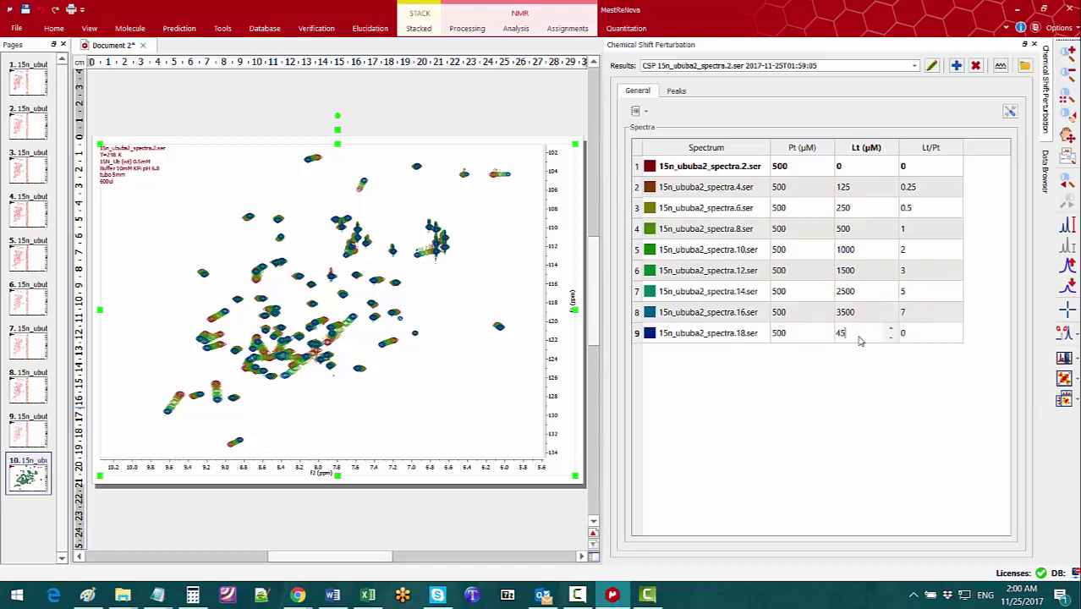
{"action": "type", "text": "00"}
{"action": "key", "text": "Return"}
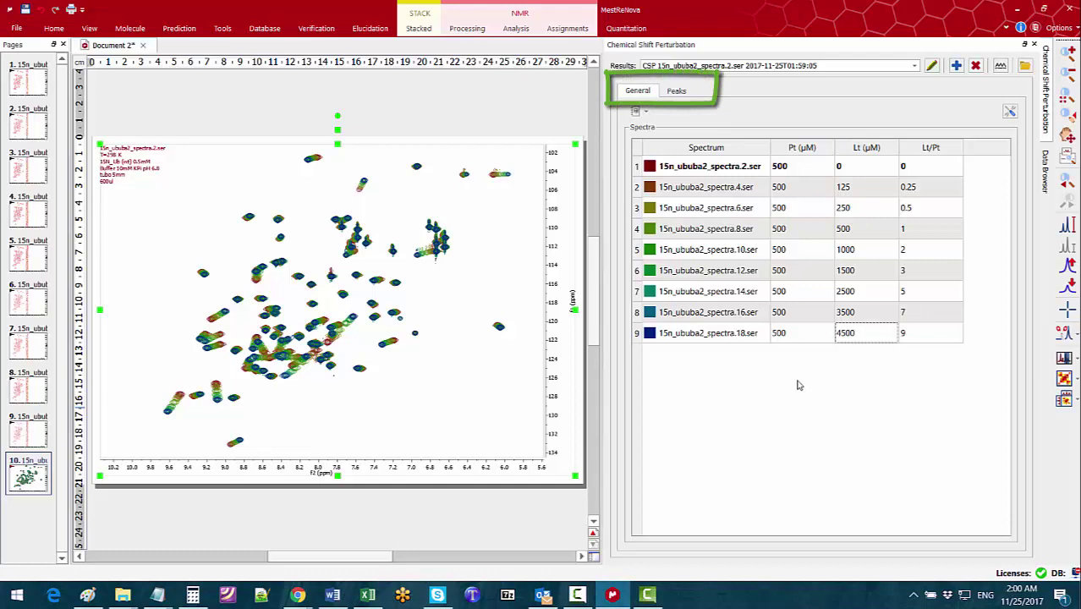
{"action": "left_click", "coordinate": [680, 91]}
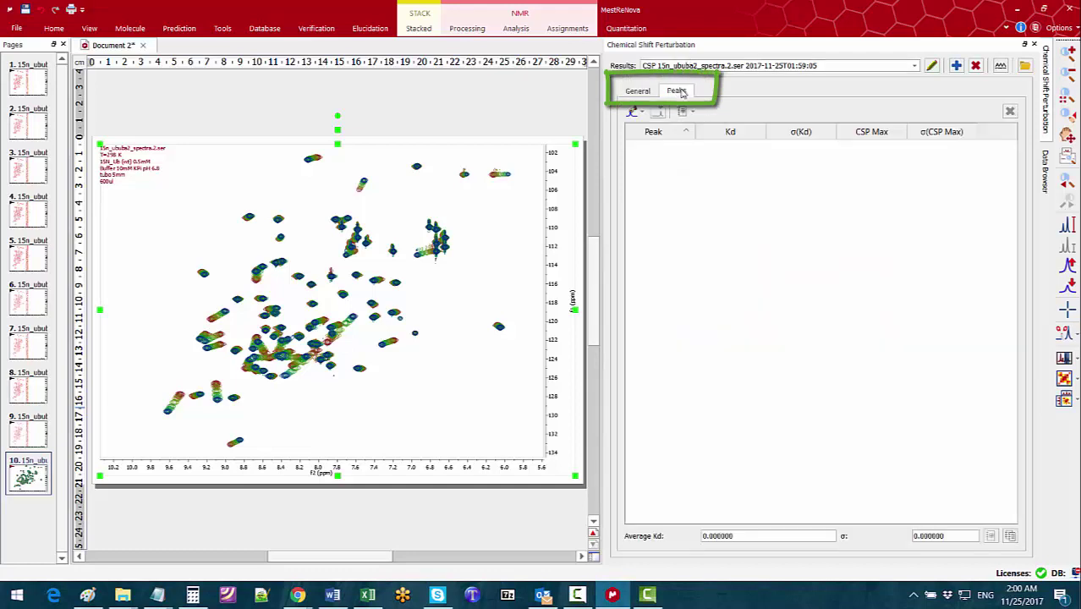
{"action": "left_click", "coordinate": [640, 111]}
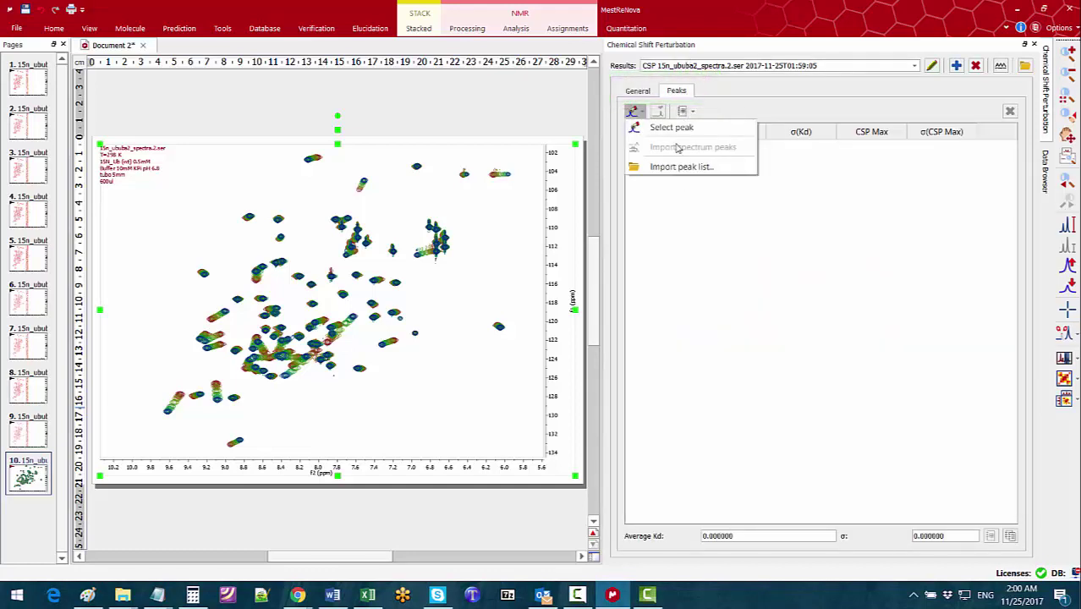
{"action": "left_click", "coordinate": [681, 166]}
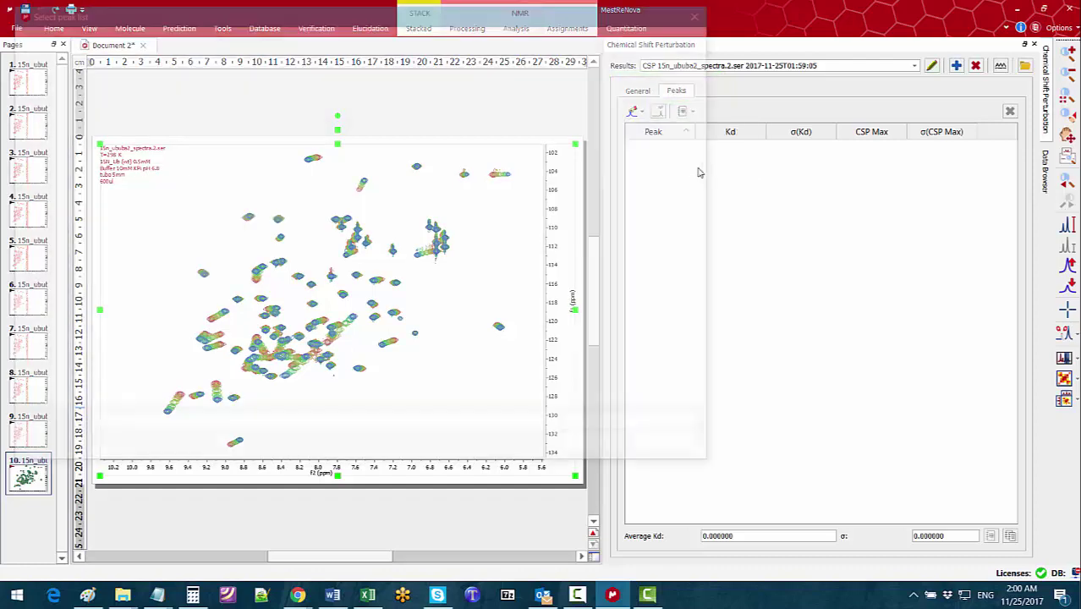
{"action": "double_click", "coordinate": [369, 105]}
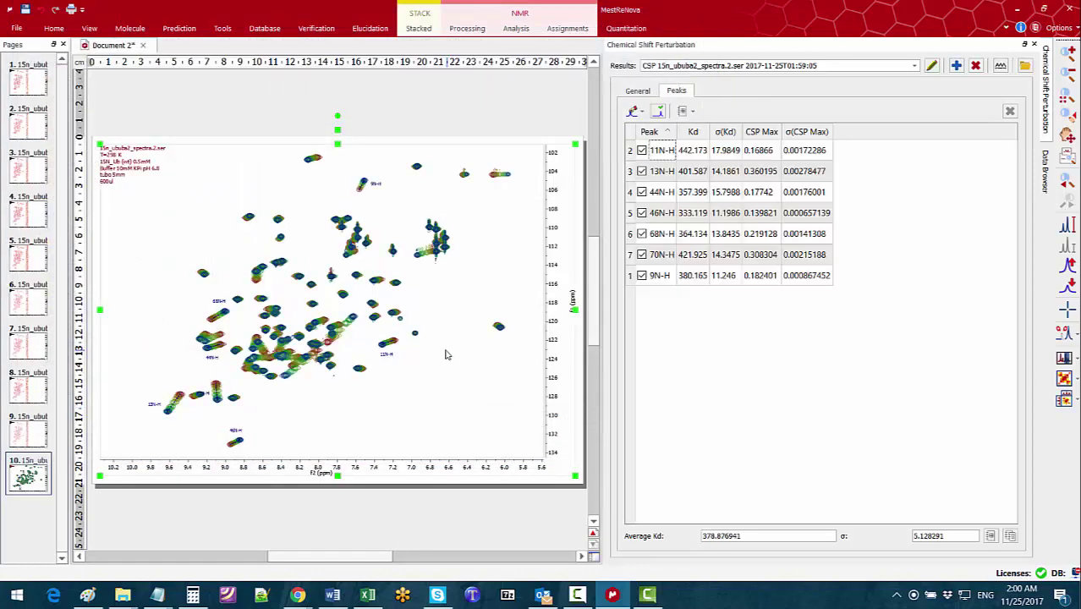
{"action": "left_click_drag", "start_coordinate": [601, 212], "coordinate": [789, 230]}
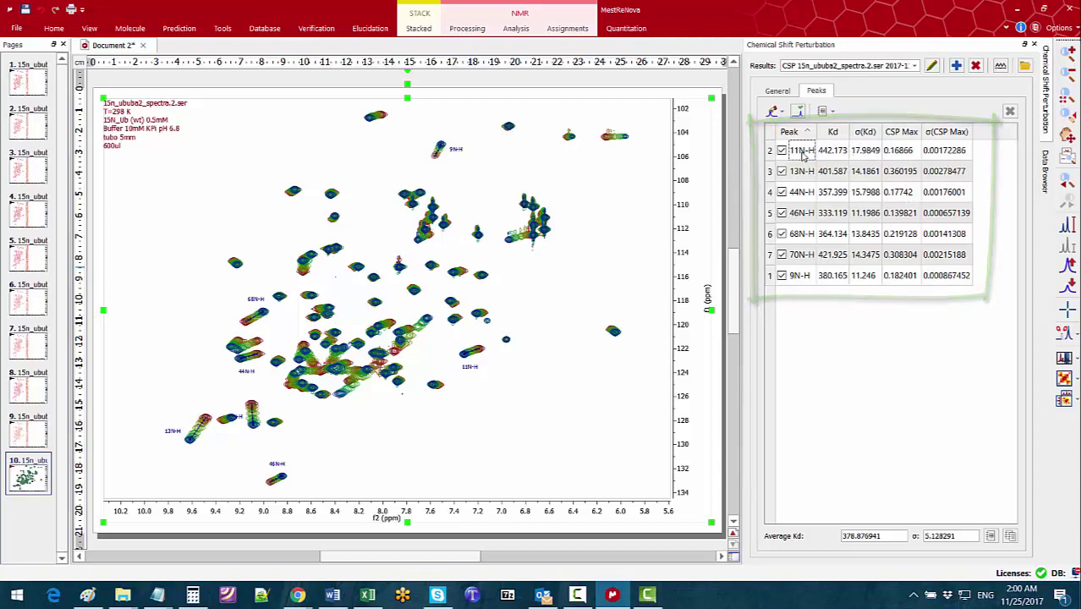
Step: Open the 11N-H peak's detail tab showing its CSP values and fitted curve (Kd 442.172673)
{"action": "left_click", "coordinate": [803, 153]}
{"action": "double_click", "coordinate": [802, 153]}
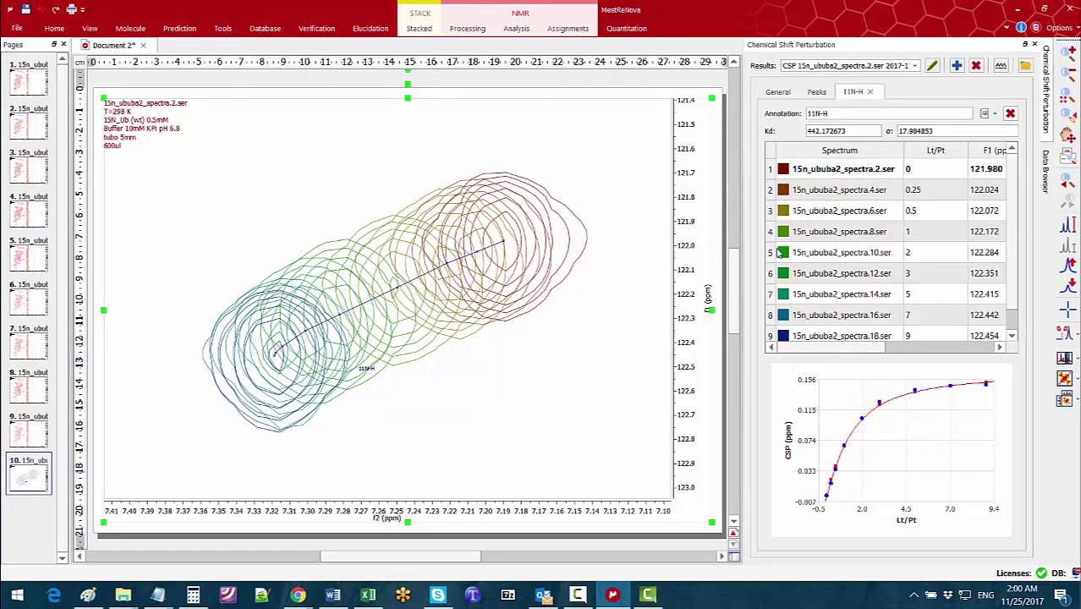
{"action": "left_click_drag", "start_coordinate": [742, 222], "coordinate": [491, 253]}
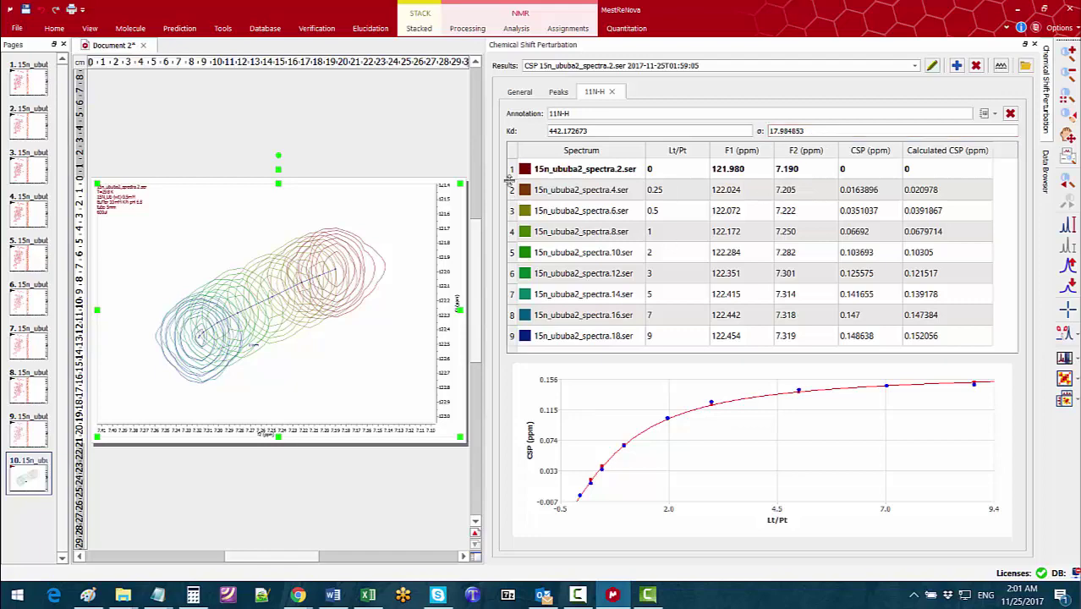
Step: Open the 13N-H peak's detail tab (Kd 401.587)
{"action": "left_click", "coordinate": [559, 91]}
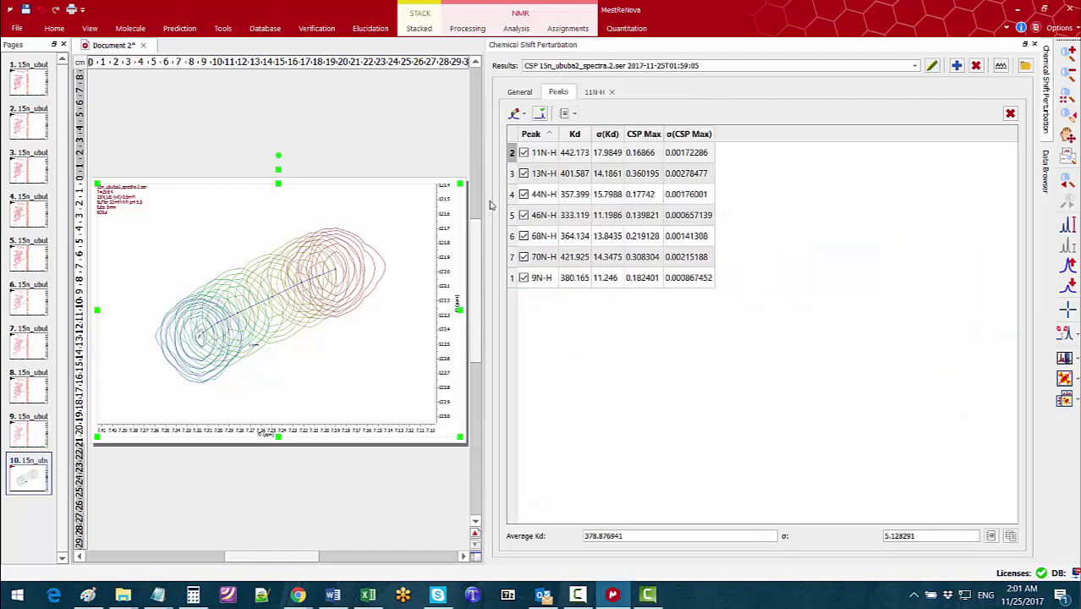
{"action": "left_click_drag", "start_coordinate": [485, 203], "coordinate": [606, 203]}
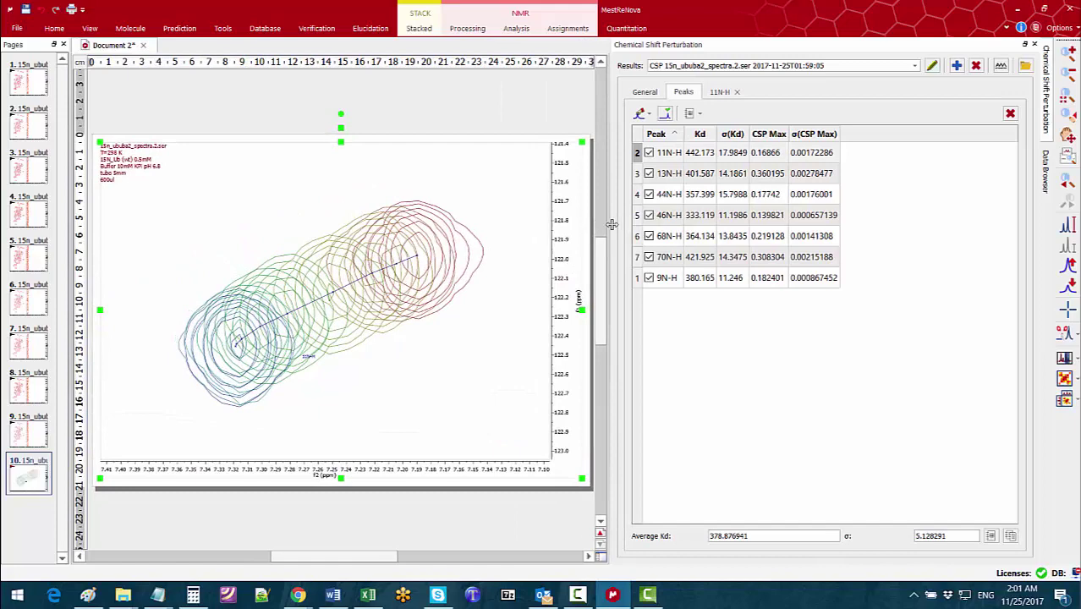
{"action": "double_click", "coordinate": [675, 174]}
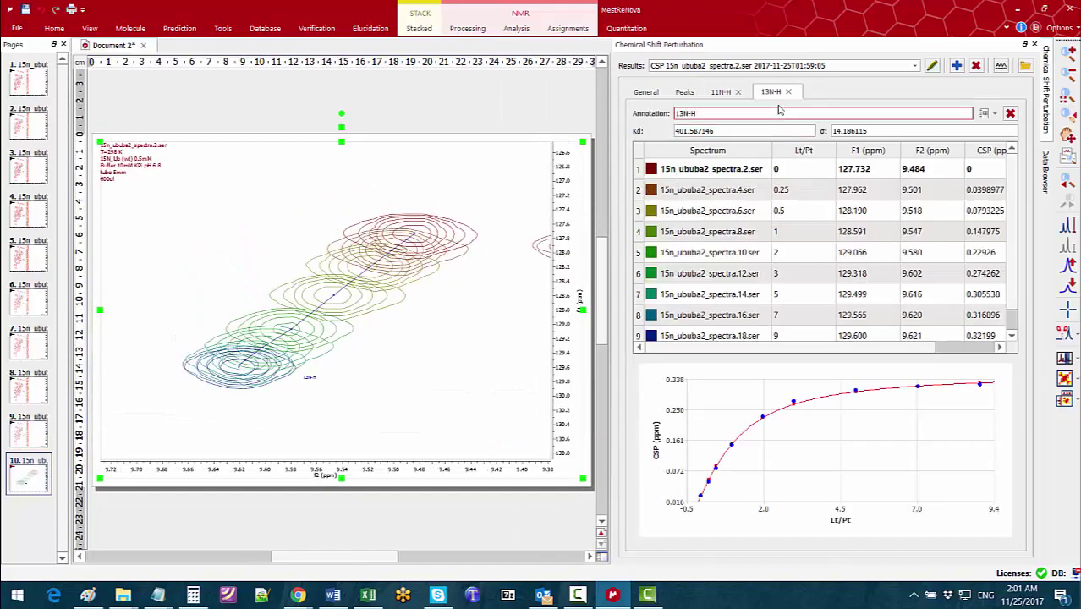
Step: Open the 70N-H detail tab (Kd 421.925), zoom the spectrum out, and return to the Peaks table
{"action": "left_click", "coordinate": [686, 91]}
{"action": "left_click", "coordinate": [668, 263]}
{"action": "double_click", "coordinate": [669, 262]}
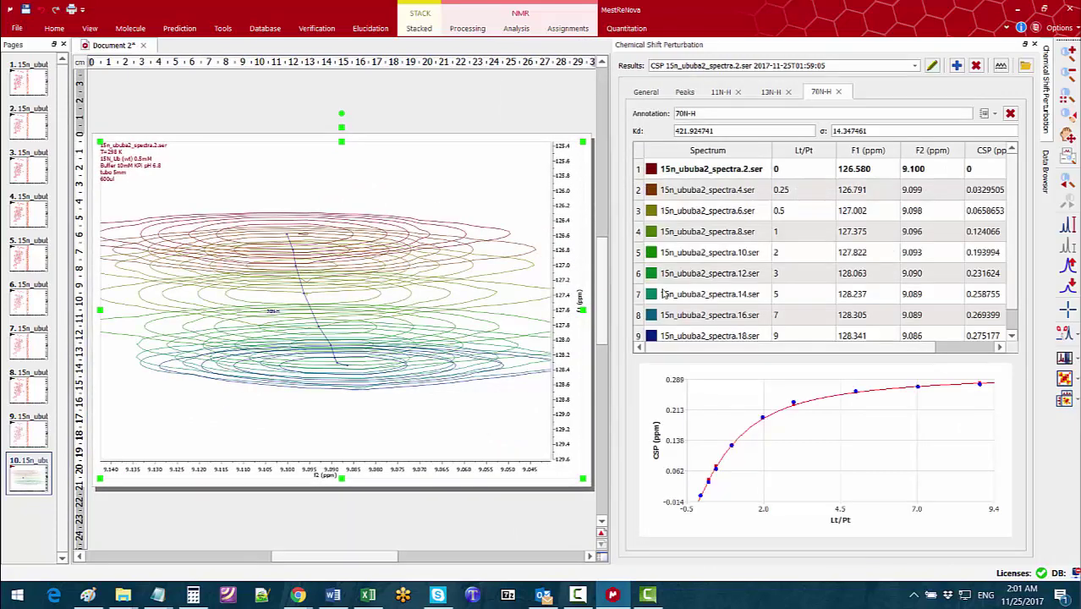
{"action": "left_click", "coordinate": [1070, 186]}
{"action": "left_click", "coordinate": [1070, 187]}
{"action": "left_click", "coordinate": [1070, 186]}
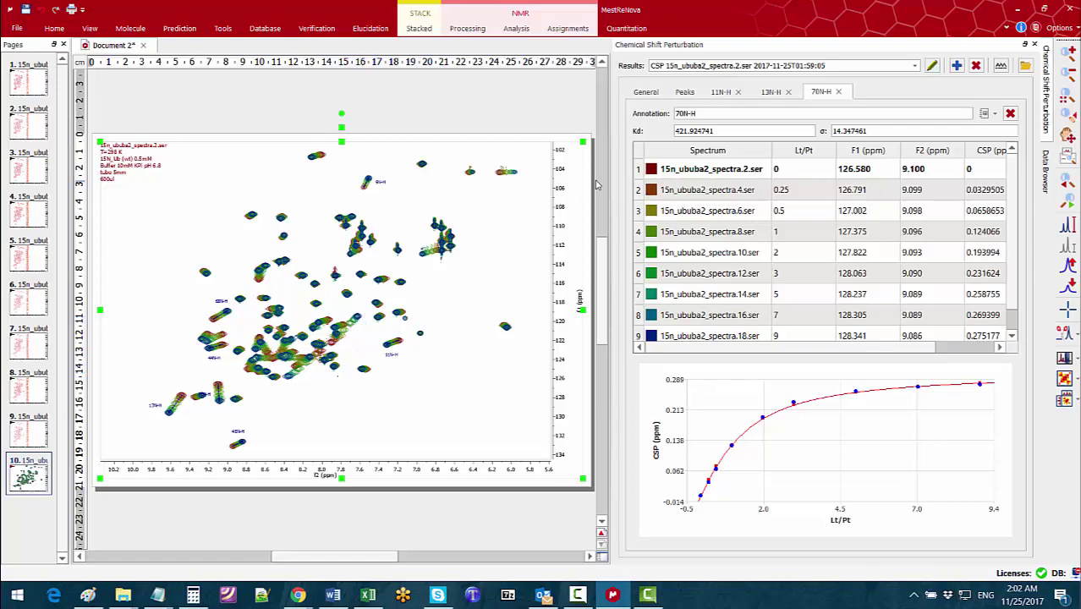
{"action": "left_click", "coordinate": [685, 92]}
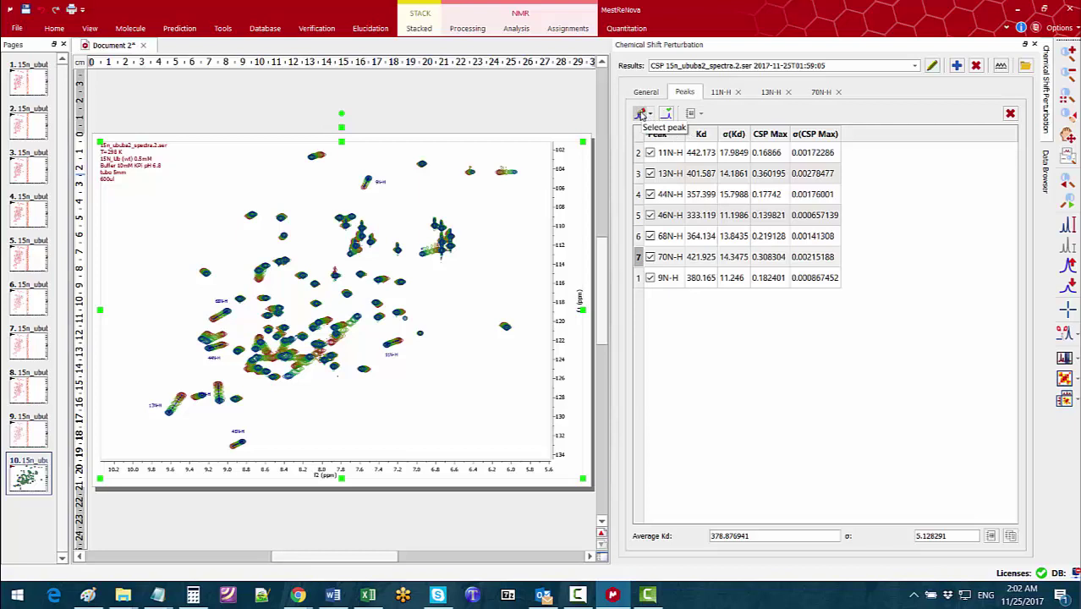
Step: Zoom near 104 ppm and pick the 6.129/104.343 ppm peak as Serie 8 (Kd 430.129255)
{"action": "left_click", "coordinate": [639, 118]}
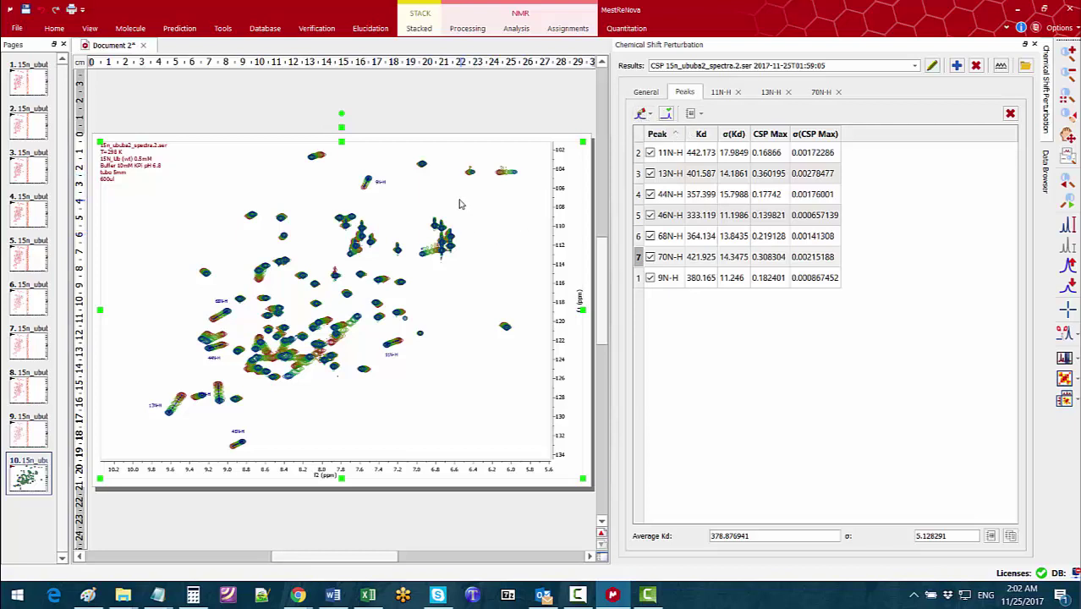
{"action": "left_click_drag", "start_coordinate": [454, 206], "coordinate": [522, 162]}
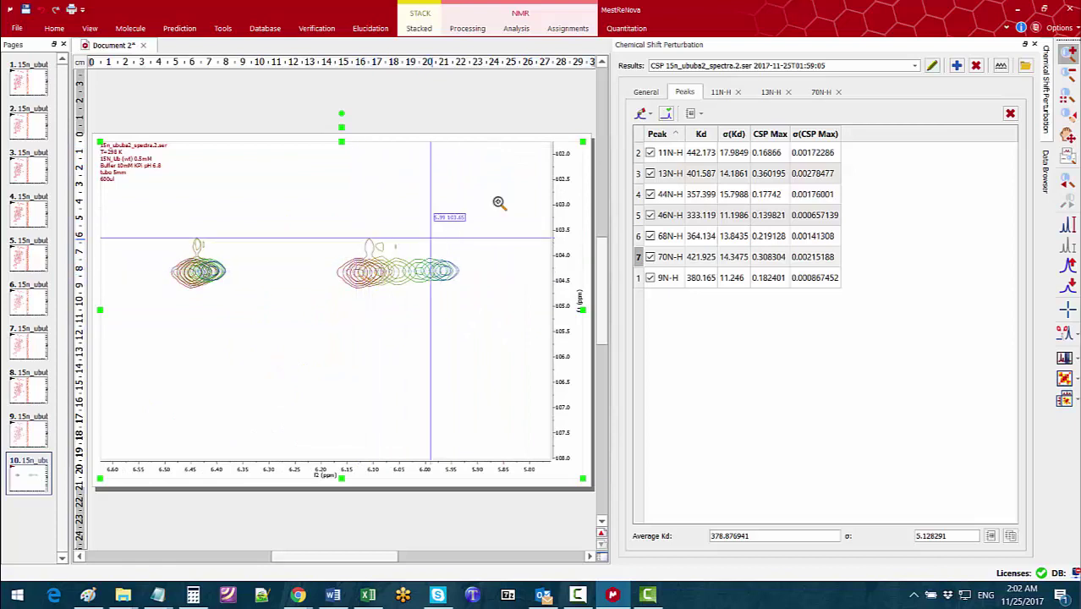
{"action": "left_click", "coordinate": [640, 114]}
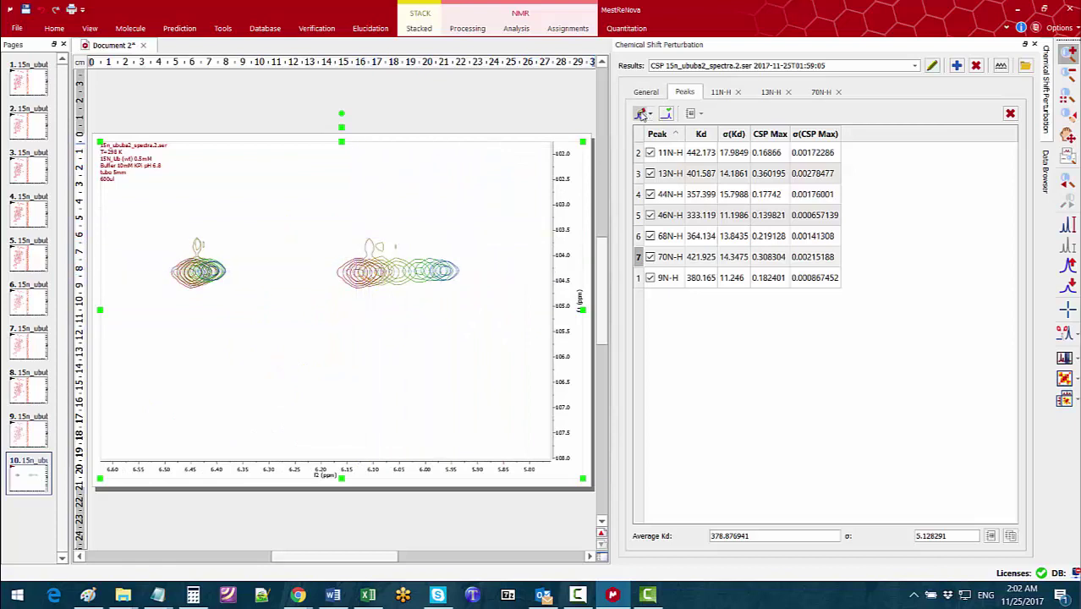
{"action": "left_click", "coordinate": [359, 275]}
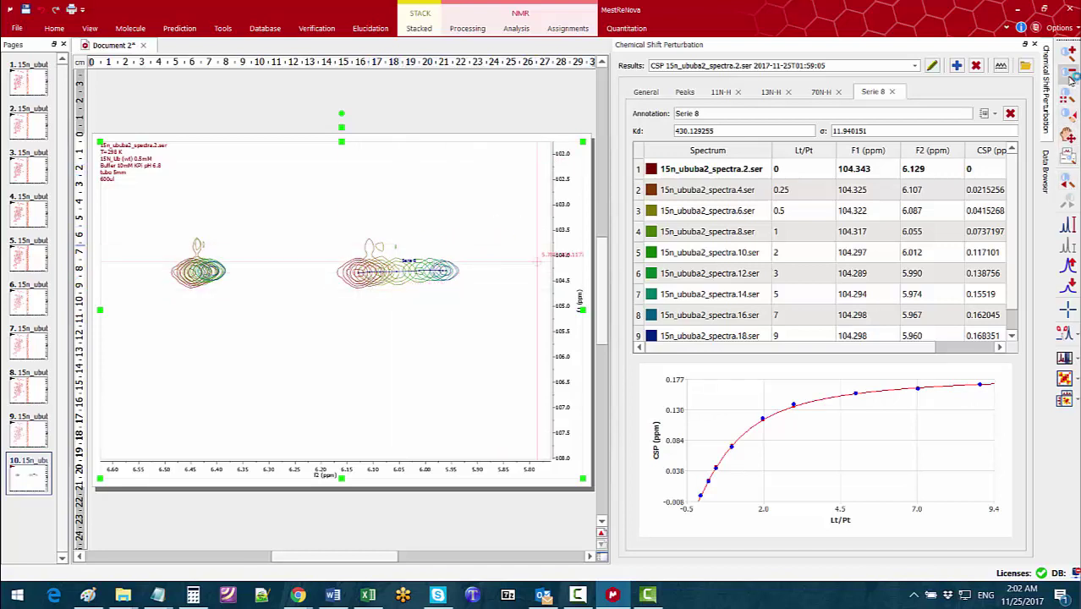
Step: Zoom into 7.96–8.46 / 122–126.6 ppm and pick the 8.023/123.048 ppm peak as Serie 9
{"action": "left_click", "coordinate": [1068, 183]}
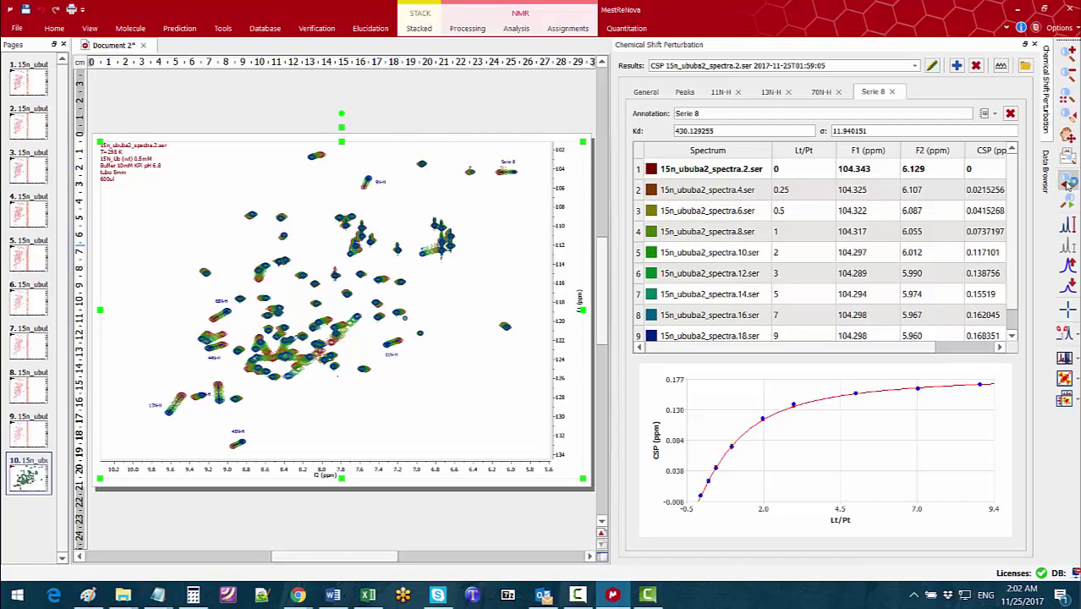
{"action": "left_click_drag", "start_coordinate": [260, 395], "coordinate": [368, 306]}
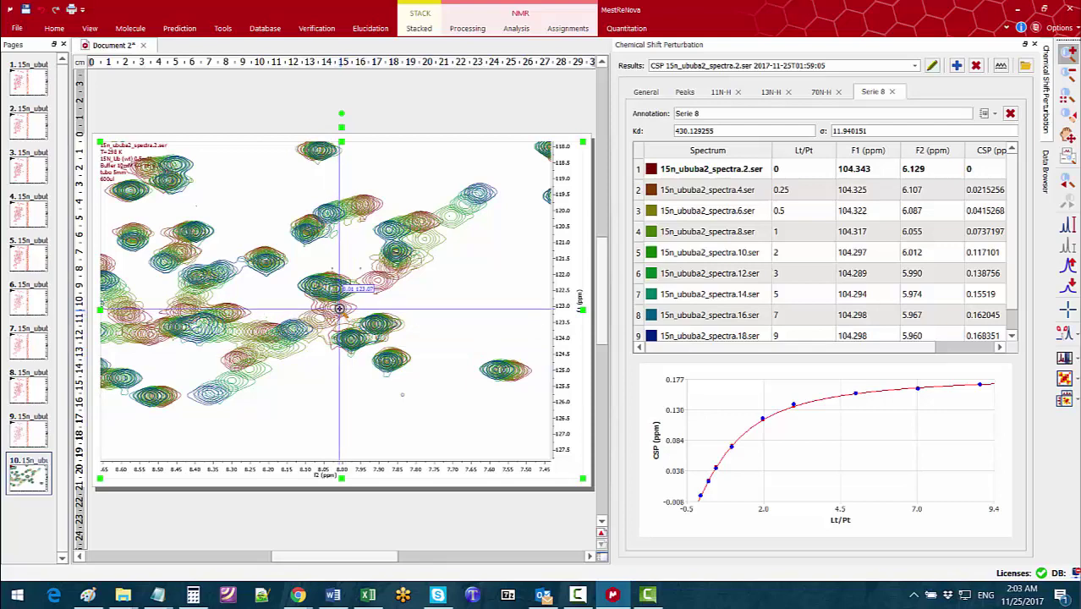
{"action": "left_click_drag", "start_coordinate": [188, 422], "coordinate": [362, 277]}
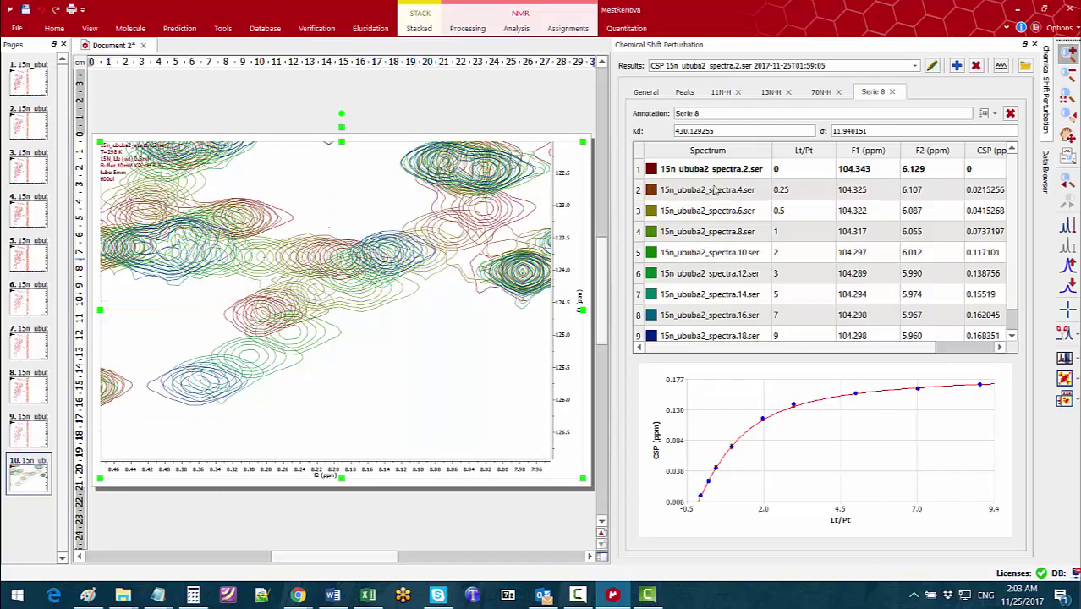
{"action": "left_click", "coordinate": [687, 93]}
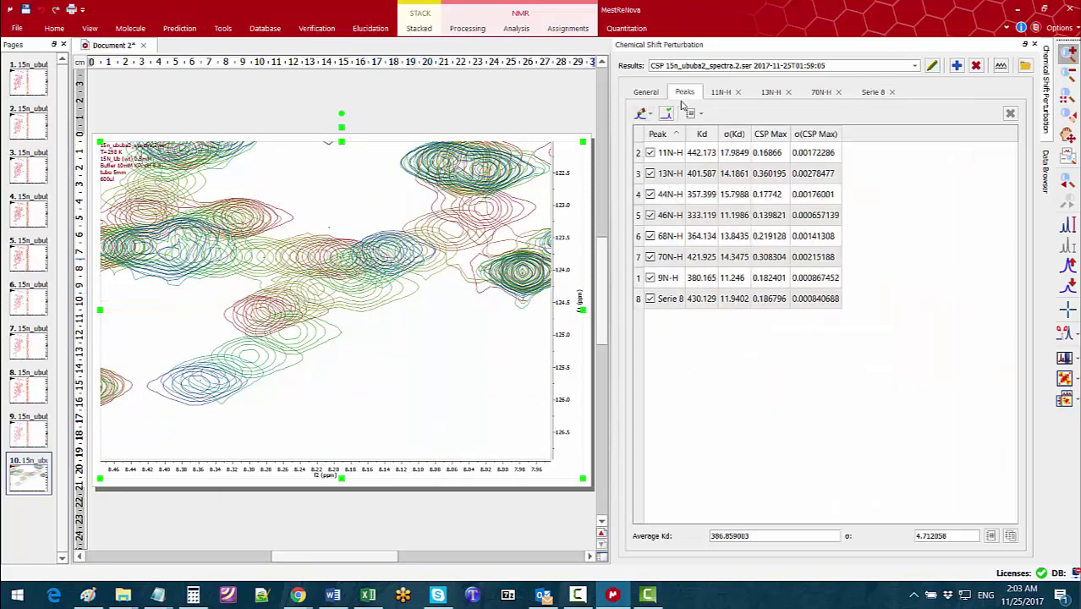
{"action": "left_click", "coordinate": [642, 112]}
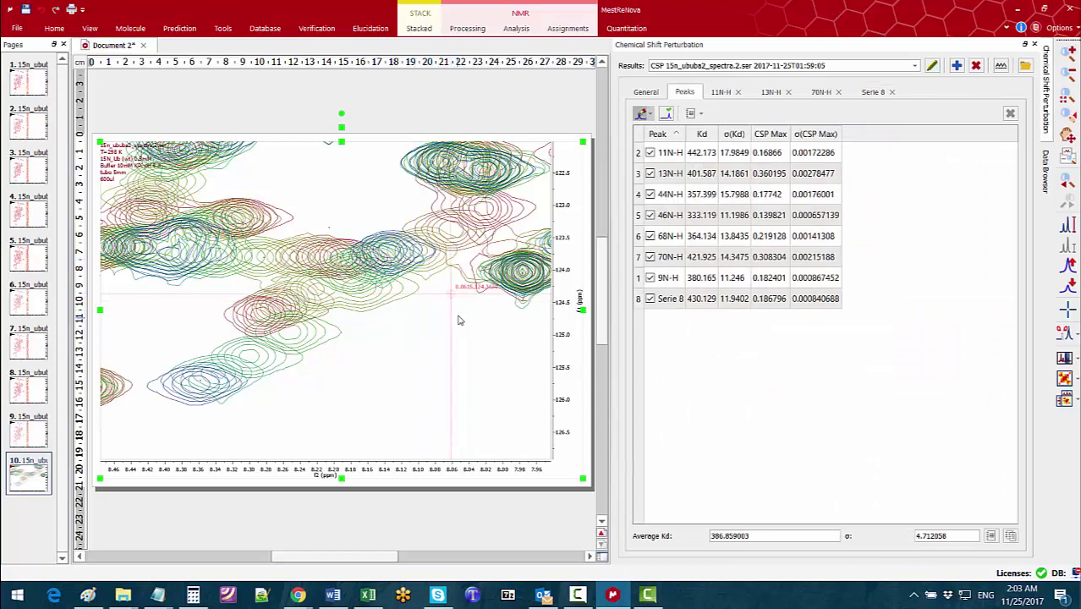
{"action": "left_click", "coordinate": [486, 215]}
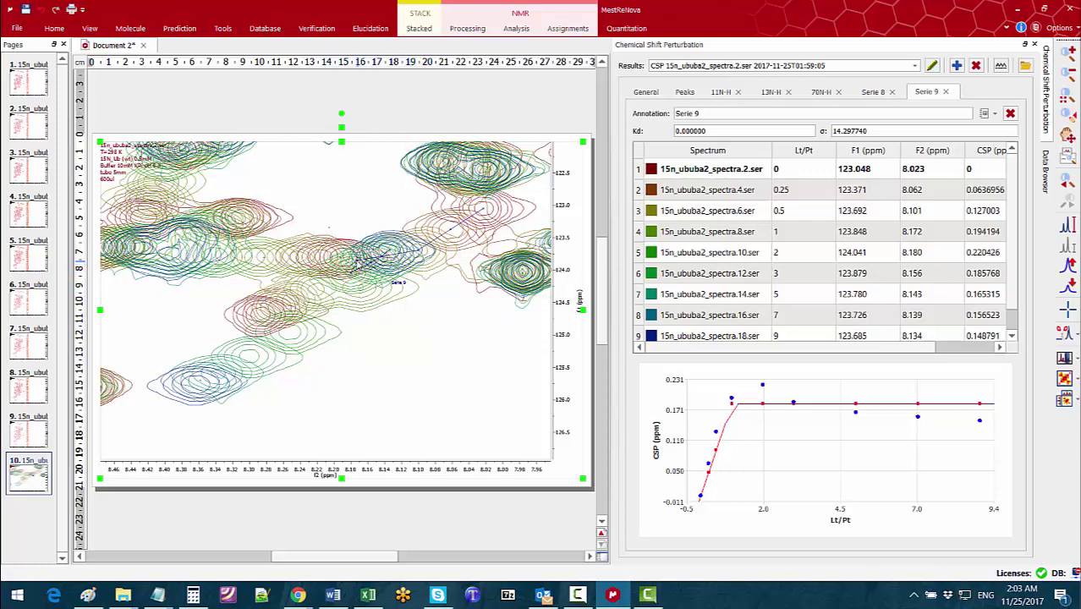
Step: Reassign Serie 9's shifted peak positions in the later spectra, bringing Kd to 450.84 (σ 13.93)
{"action": "left_click", "coordinate": [359, 294]}
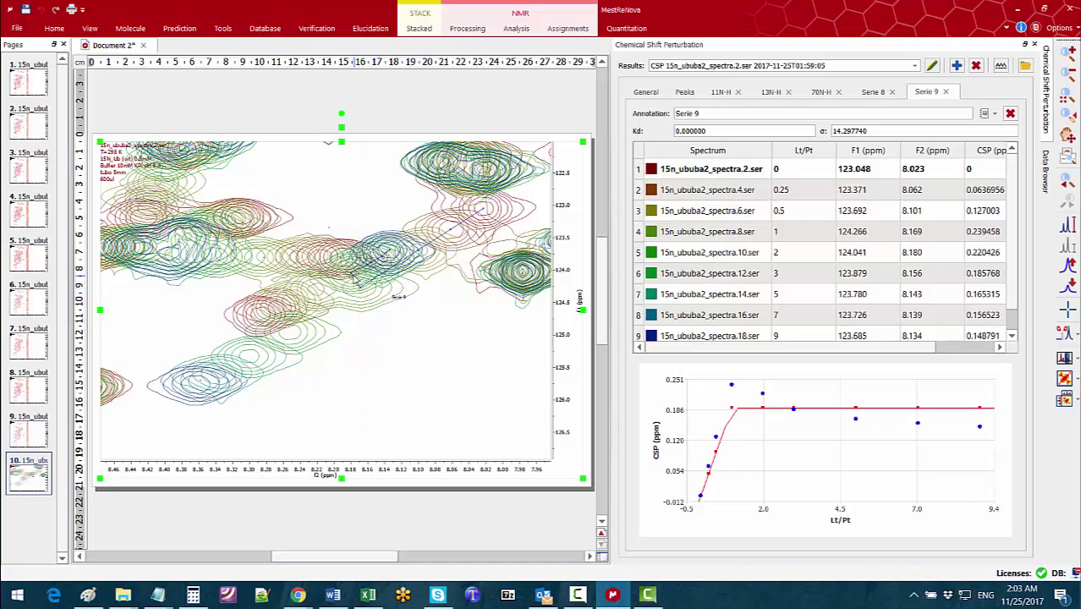
{"action": "left_click", "coordinate": [292, 337]}
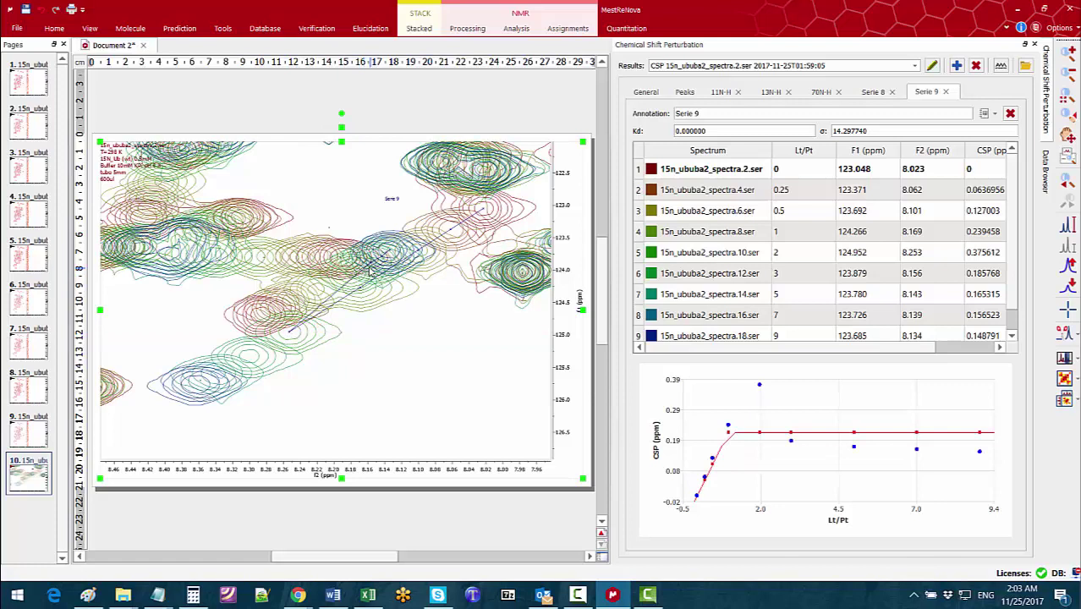
{"action": "left_click", "coordinate": [252, 356]}
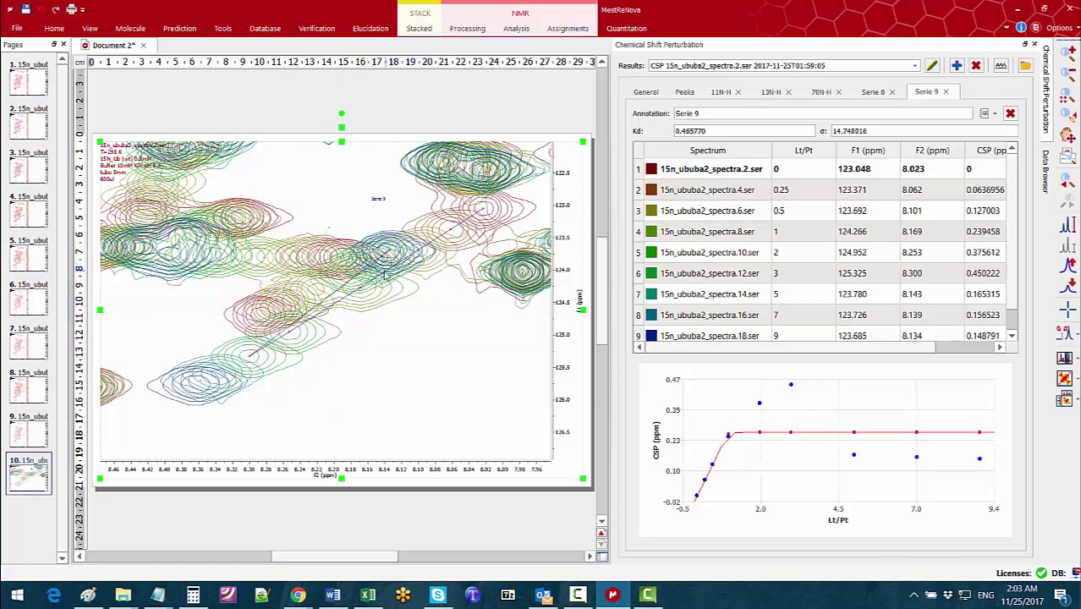
{"action": "left_click", "coordinate": [224, 370]}
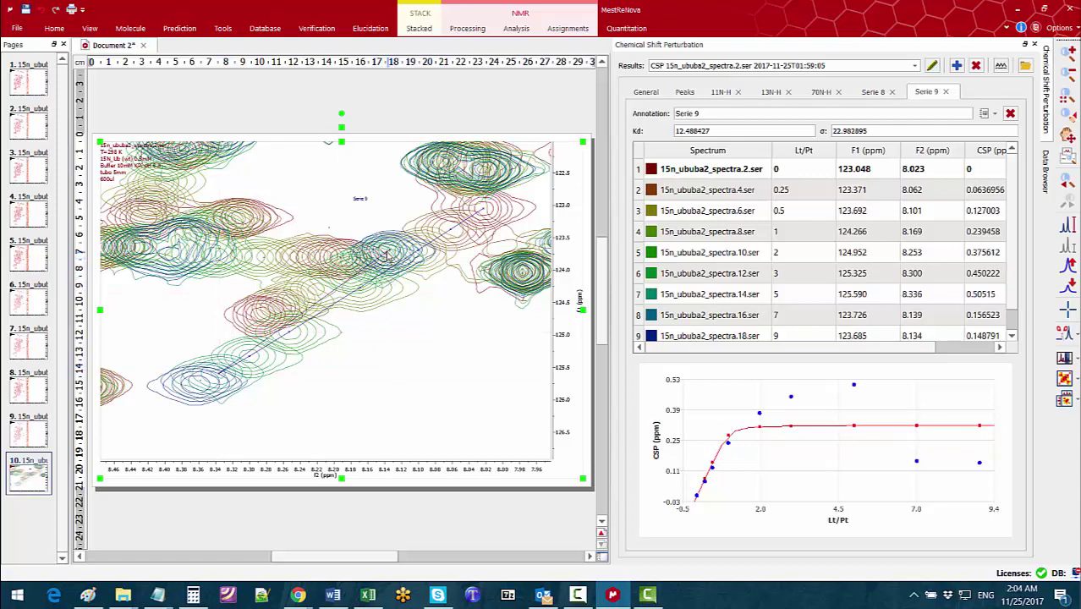
{"action": "left_click", "coordinate": [207, 382]}
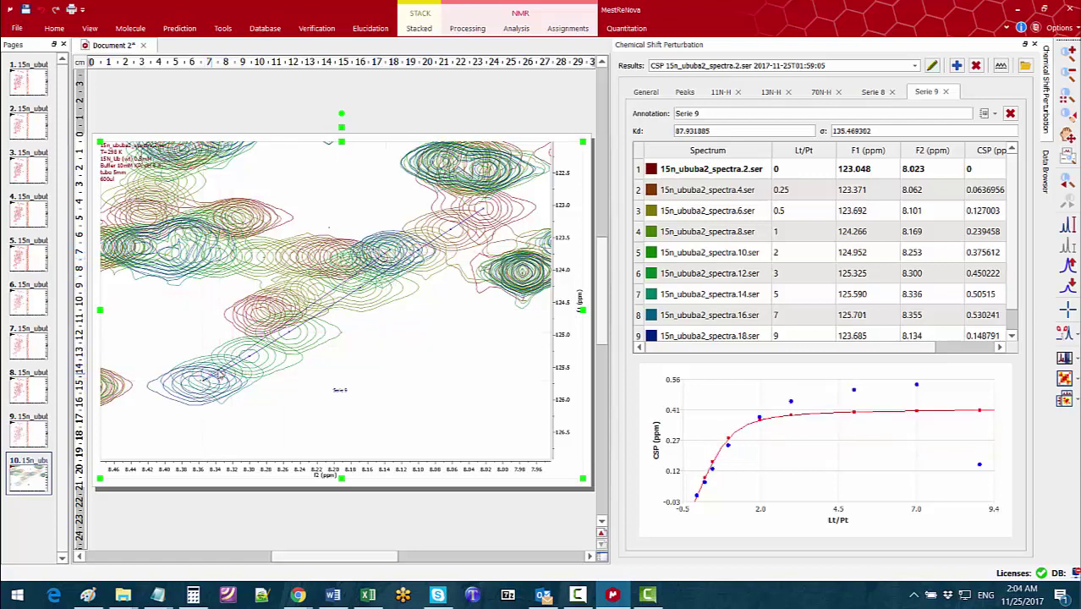
{"action": "left_click", "coordinate": [196, 388]}
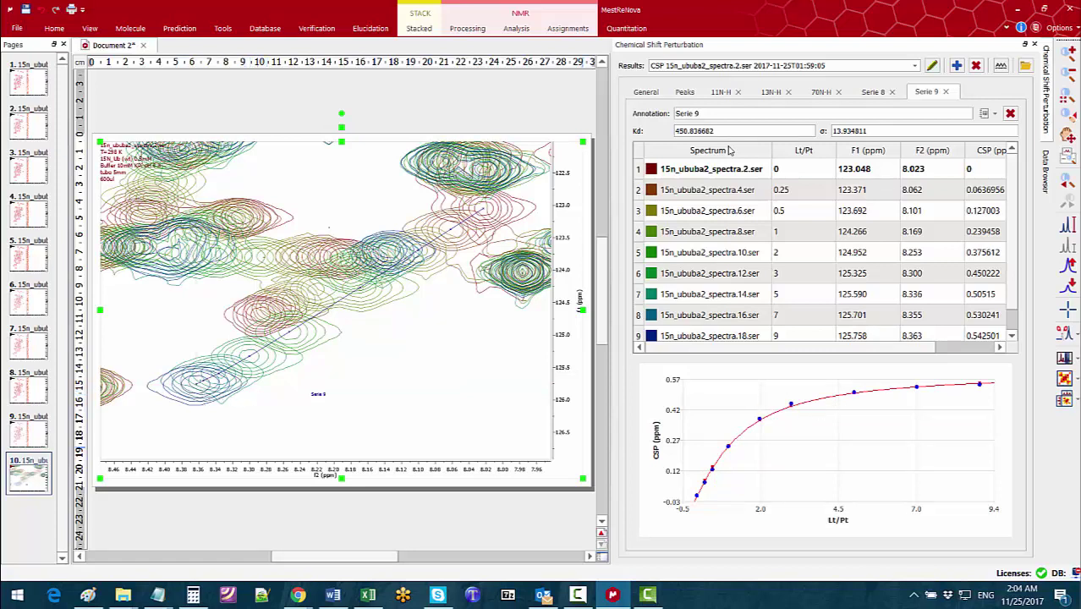
Step: Copy the Peaks summary table of Kd, σ(Kd) and CSP Max for all peaks to the clipboard
{"action": "left_click", "coordinate": [685, 93]}
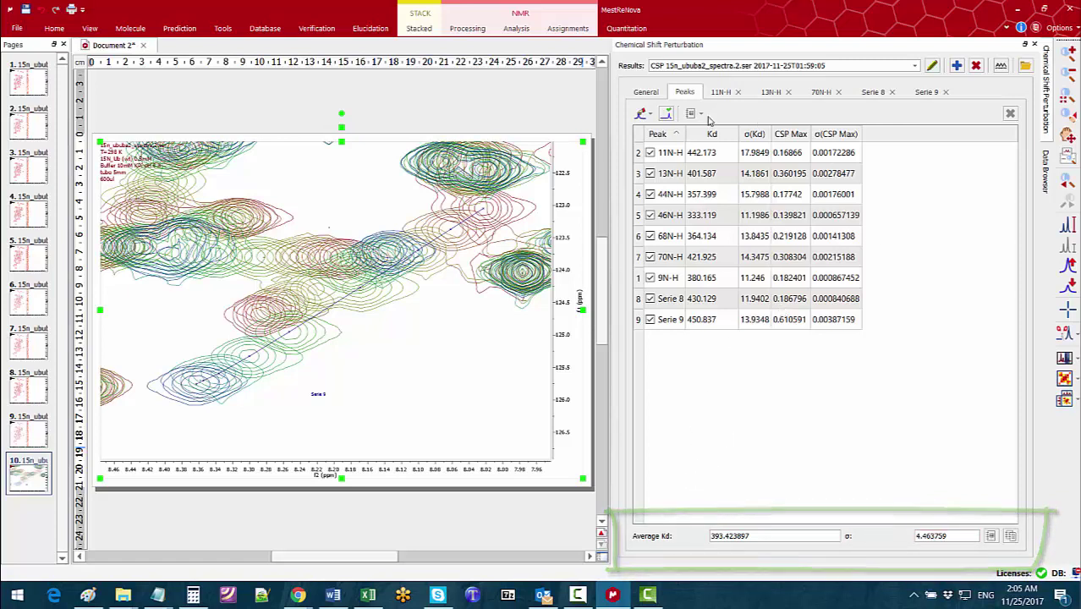
{"action": "left_click", "coordinate": [694, 113]}
{"action": "left_click", "coordinate": [724, 145]}
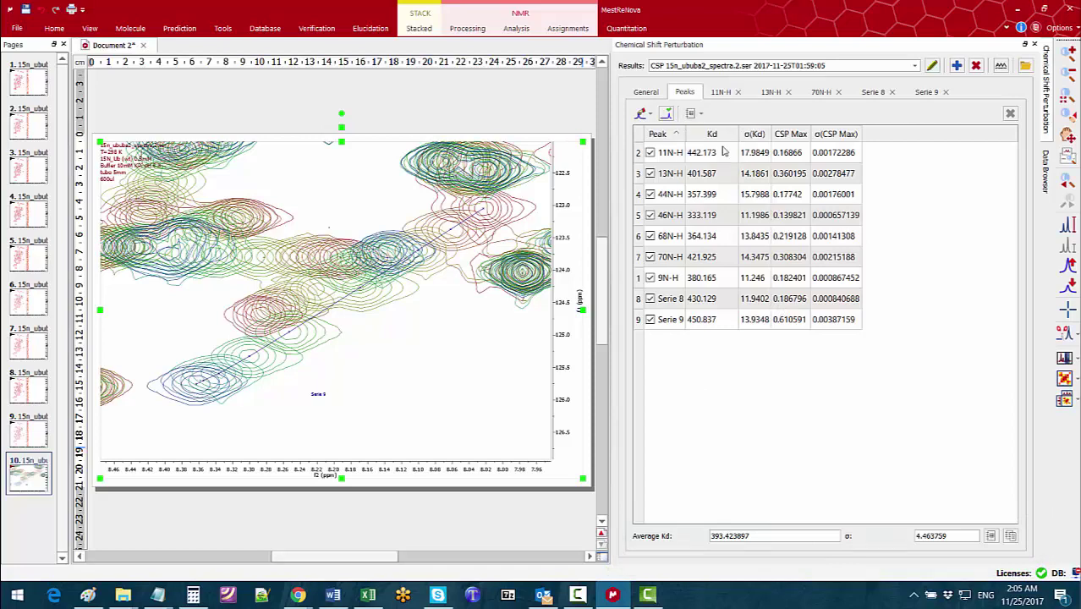
Step: Paste the nine-peak Kd and CSP Max table into Book2 at cell A38, then return to MestReNova
{"action": "left_click", "coordinate": [368, 595]}
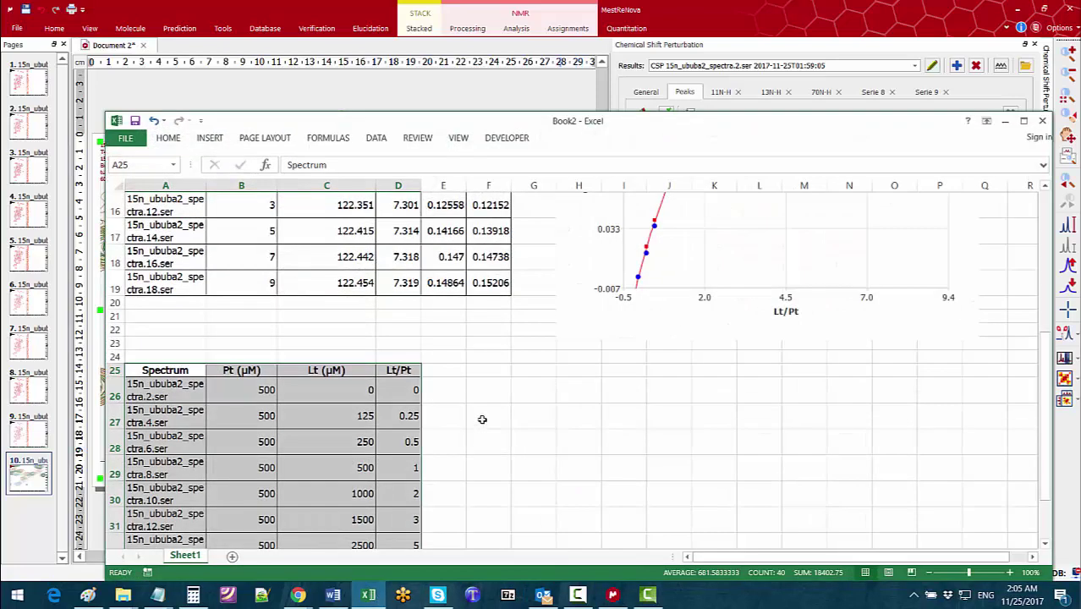
{"action": "scroll", "coordinate": [469, 414], "scroll_direction": "down", "scroll_amount": 5}
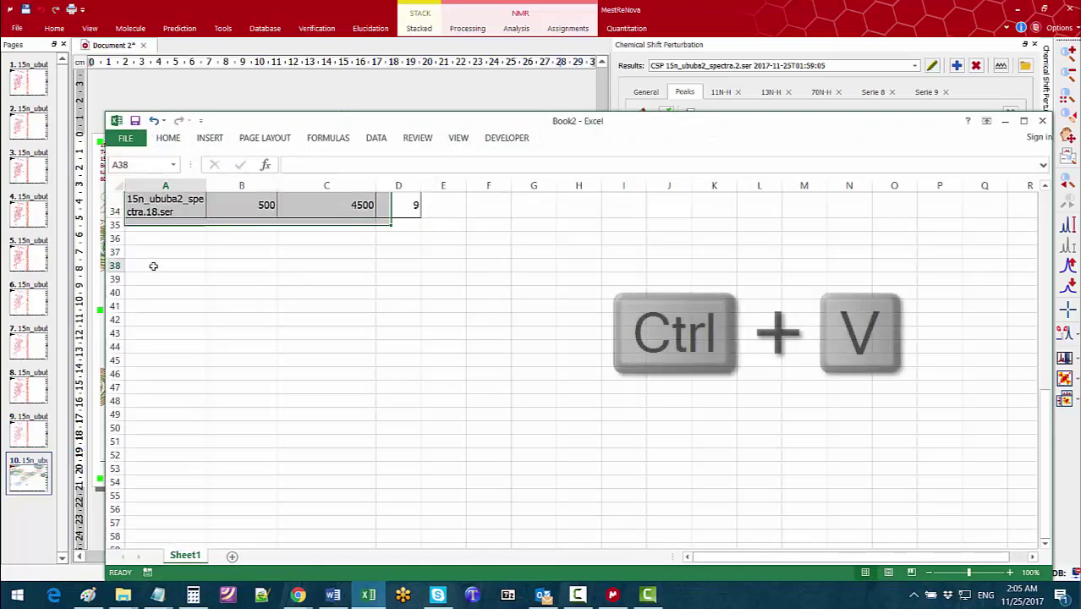
{"action": "left_click", "coordinate": [159, 266]}
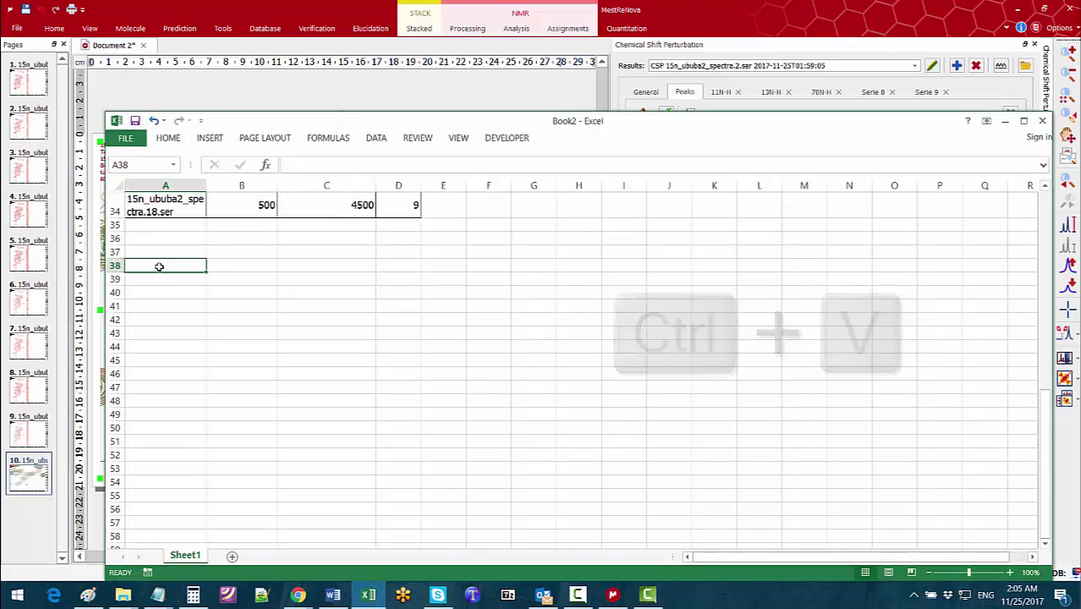
{"action": "type", "text": "Peak\tKd\tσ(Kd)\tCSP Max\tσ(CSP Max) 11N-H\t442.173\t17.9849\t0.16866\t0.00172 13N-H\t401.587\t14.1861\t0.3602\t0.00278 44N-H\t357.399\t15.7988\t0.17742\t0.00176 46N-H\t333.119\t11.1986\t0.13982\t0.00066 68N-H\t364.134\t13.8435\t0.21913\t0.00141 70N-H\t421.925\t14.3475\t0.3083\t0.00215 9N-H\t380.165\t11.246\t0.1824\t0.00087 Serie 8\t430.129\t11.9402\t0.1868\t0.00084 Serie 9\t450.837\t13.9348\t0.61059\t0.00387"}
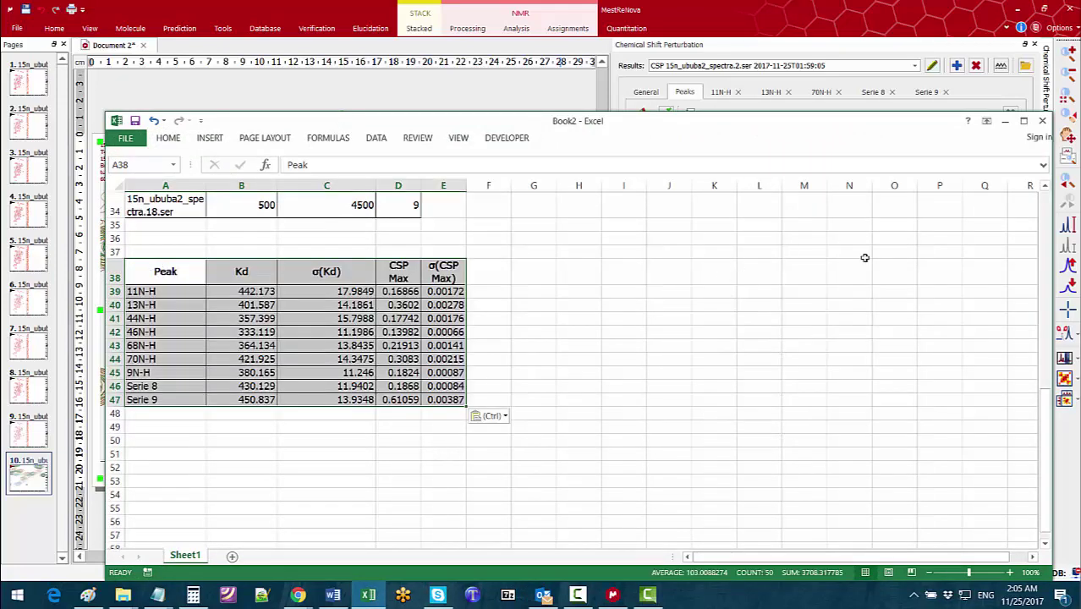
{"action": "left_click", "coordinate": [1005, 121]}
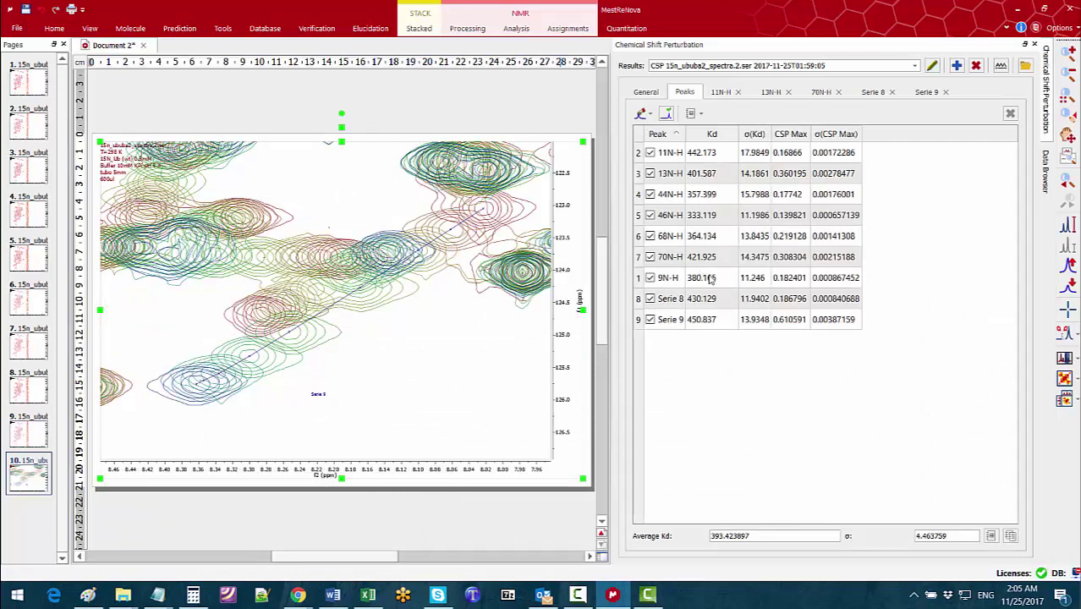
Step: Uncheck Serie 9 and Serie 8 so the average Kd becomes 378.876941 (σ 5.128291)
{"action": "left_click", "coordinate": [650, 319]}
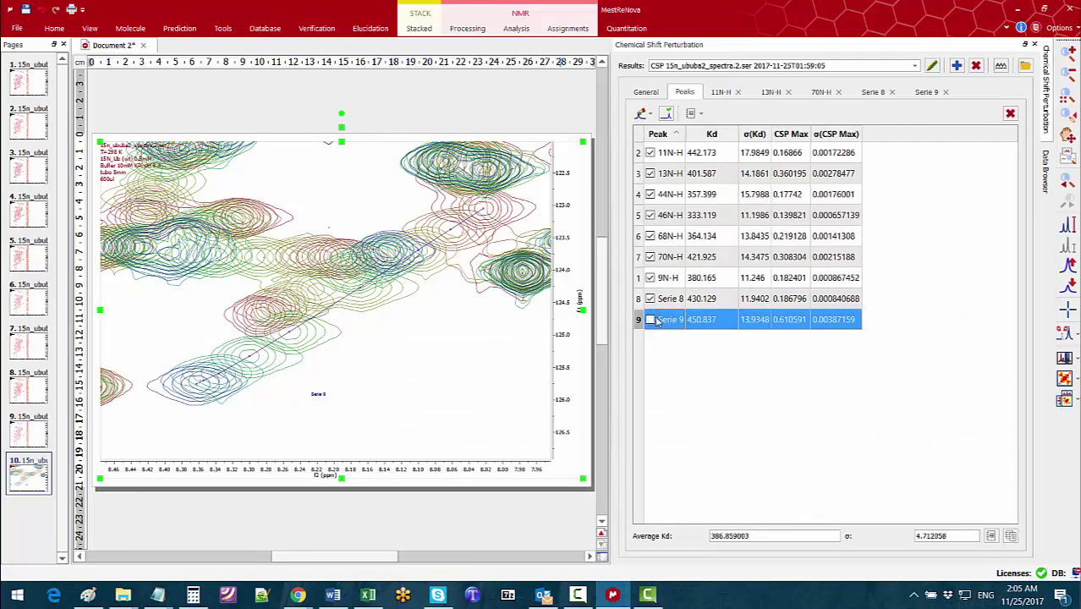
{"action": "left_click", "coordinate": [651, 299]}
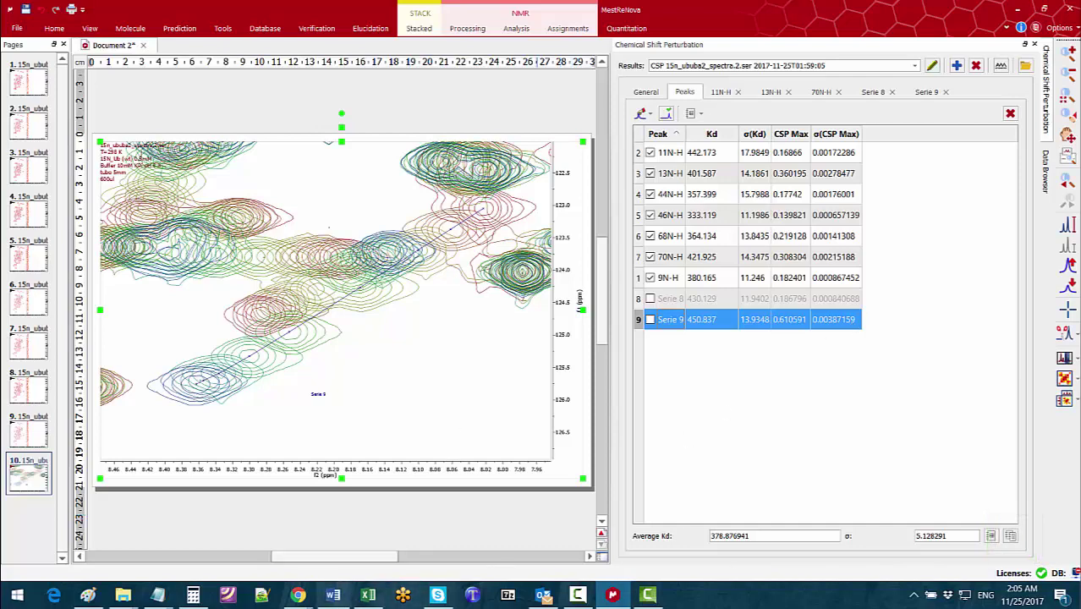
Step: Paste the Method and Average Kd summary table into Book2 at cell A50
{"action": "left_click", "coordinate": [369, 592]}
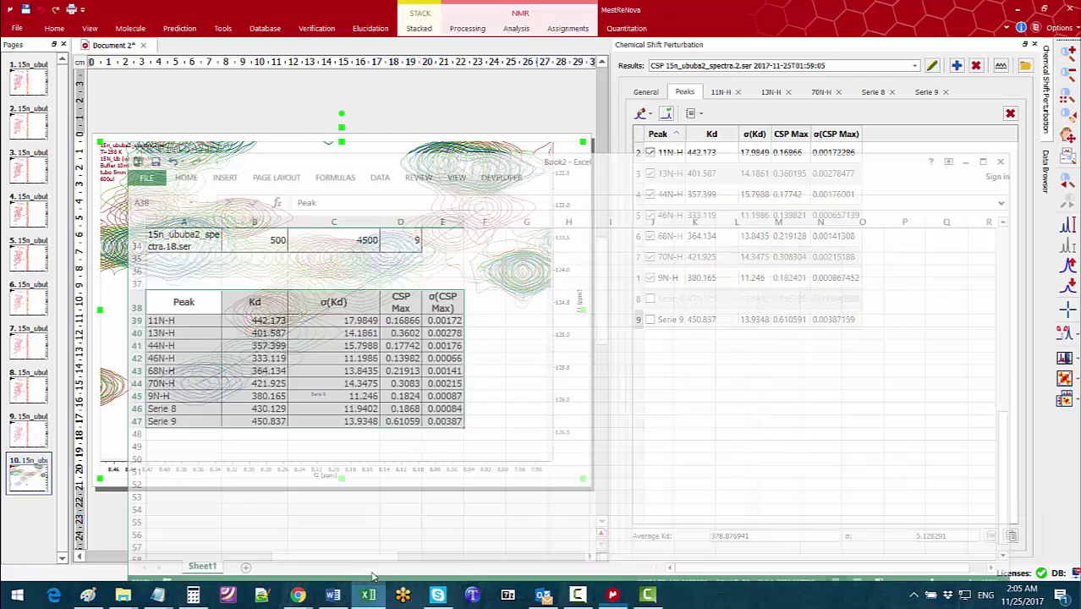
{"action": "left_click", "coordinate": [169, 441]}
{"action": "type", "text": "Method\tAverage Kd\tσ(Kd) All\t393.424\t4.46376 Mean\t425.119\t8.17127 Mean(1σ)\t450.837\t13.9348 Mean(2σ)\t450.837\t13.9348 Median(Q1)\t401.863\t5.05578 Median(Q2)\t414.715\t6.06238 Median(Q3)\t426.652\t9.94106"}
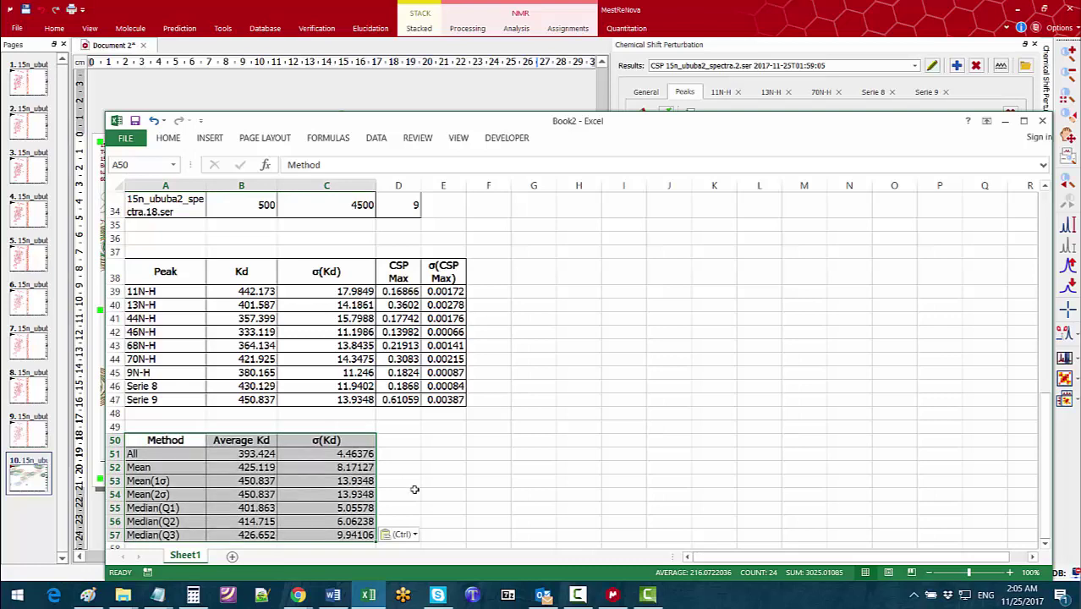
{"action": "left_click", "coordinate": [1006, 123]}
Step: Copy the 11N-H residue's CSP report and bring the Book2 workbook back up
{"action": "left_click", "coordinate": [720, 93]}
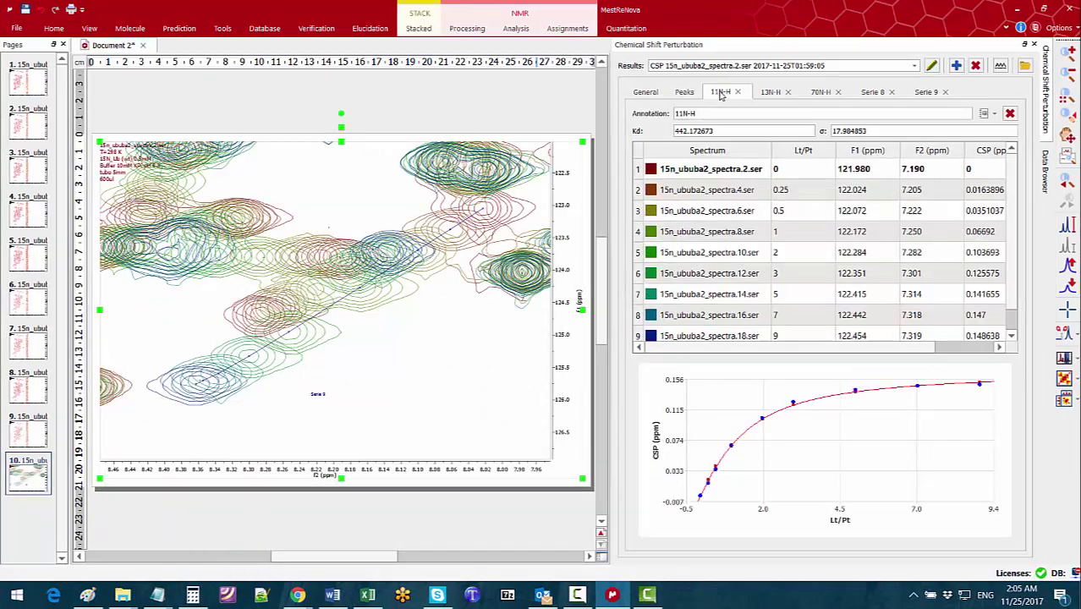
{"action": "left_click", "coordinate": [988, 113]}
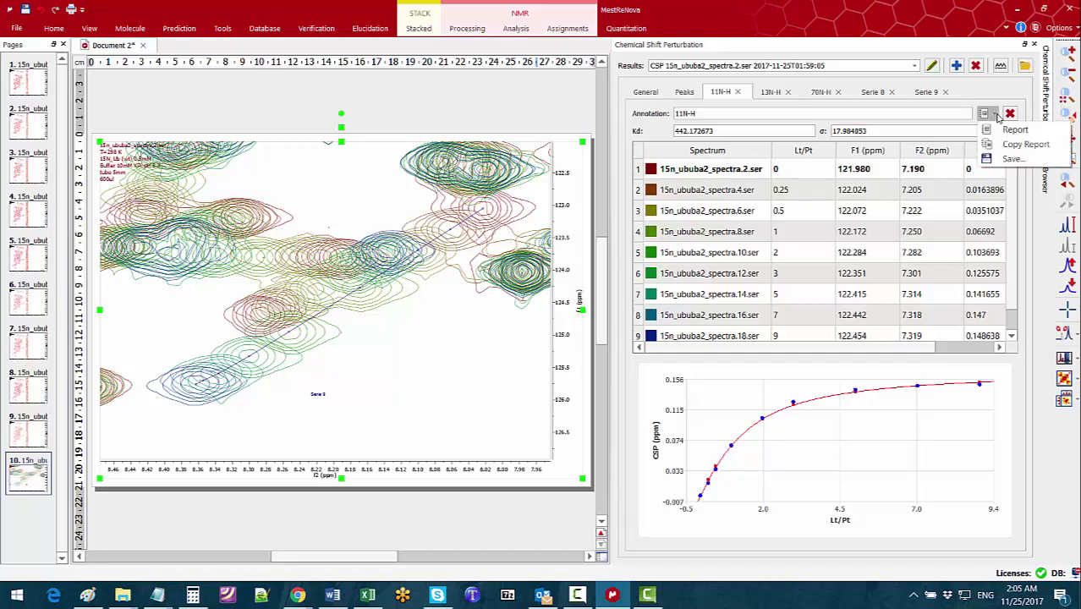
{"action": "left_click", "coordinate": [1029, 148]}
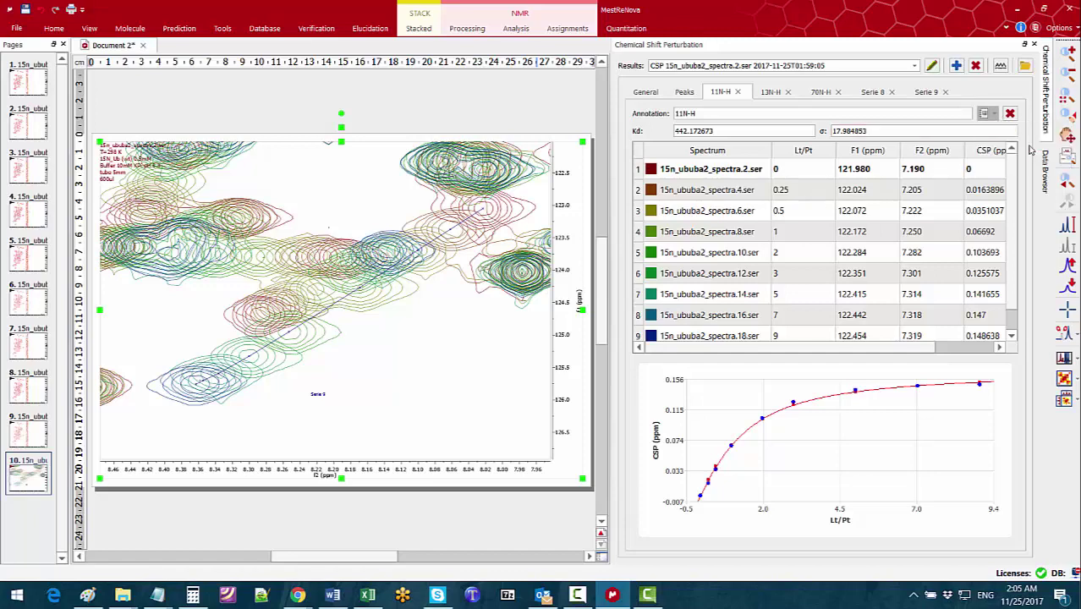
{"action": "left_click", "coordinate": [369, 595]}
{"action": "scroll", "coordinate": [390, 503], "scroll_direction": "down", "scroll_amount": 1}
Step: Paste the 11N-H CSP report into Book2 at cell A59
{"action": "left_click", "coordinate": [157, 457]}
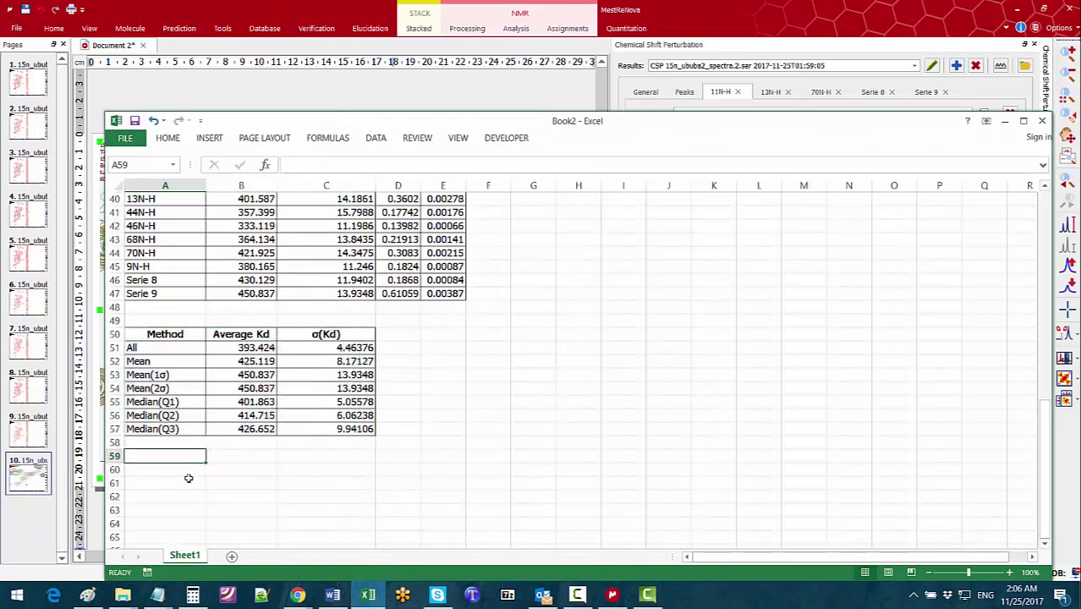
{"action": "type", "text": "Spectrum\tLt/Pt\tF1 (ppm)\tF2 (ppm)\tCSP (ppm)\tCalculated CSP (ppm) 15n_ububa2_spectra.2.ser\t0\t121.98\t7.19\t0\t0 15n_ububa2_spectra.4.ser\t0.25\t122.024\t7.205\t0.01639\t0.02098 15n_ububa2_spectra.6.ser\t0.5\t122.072\t7.222\t0.0351\t0.03919 15n_ububa2_spectra.8.ser\t1\t122.172\t7.25\t0.06692\t0.06797 15n_ububa2_spectra.10.ser\t2\t122.284\t7.282\t0.10369\t0.10305 15n_ububa2_spectra.12.ser\t3\t122.351\t7.301\t0.12558\t0.12152 15n_ububa2_spectra.14.ser\t5\t122.415\t7.314\t0.14166\t0.13918 15n_ububa2_spectra.16.ser\t7\t122.442\t7.318\t0.147\t0.14738 15n_ububa2_spectra.18.ser\t9\t122.454\t7.319\t0.14864\t0.15206"}
{"action": "scroll", "coordinate": [489, 471], "scroll_direction": "down", "scroll_amount": 5}
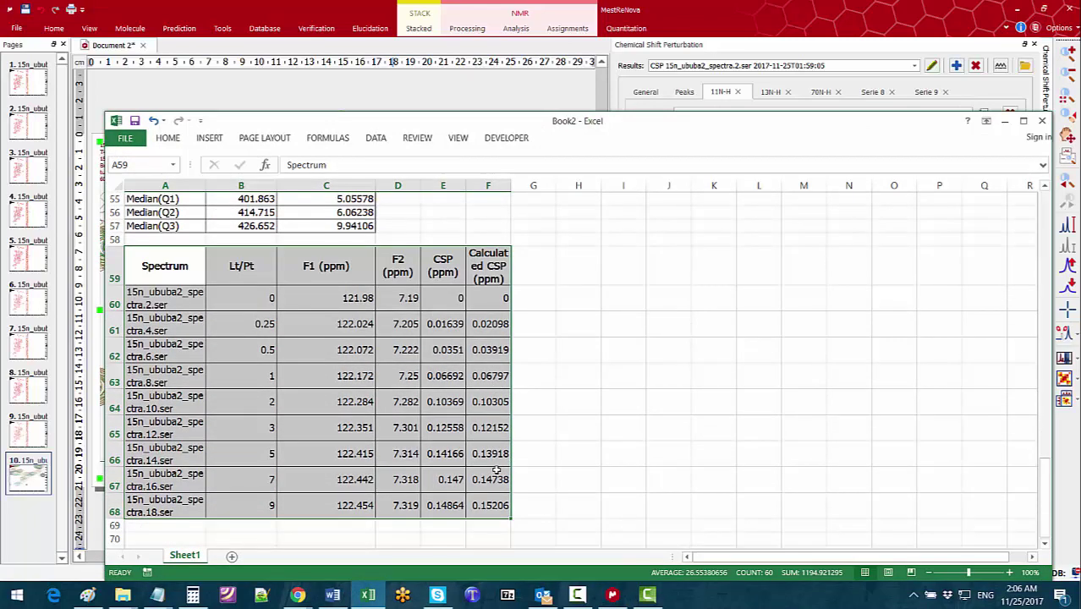
{"action": "left_click", "coordinate": [1004, 121]}
Step: Copy the spectra Pt, Lt and Lt/Pt concentration table and paste it at cell A71
{"action": "left_click", "coordinate": [647, 93]}
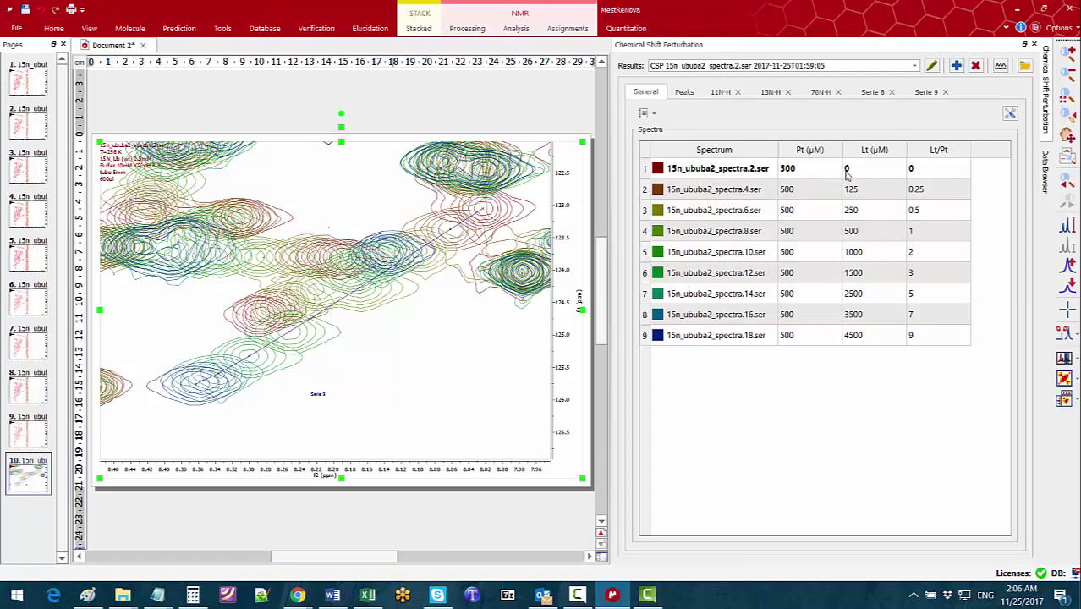
{"action": "left_click", "coordinate": [648, 113]}
{"action": "left_click", "coordinate": [683, 131]}
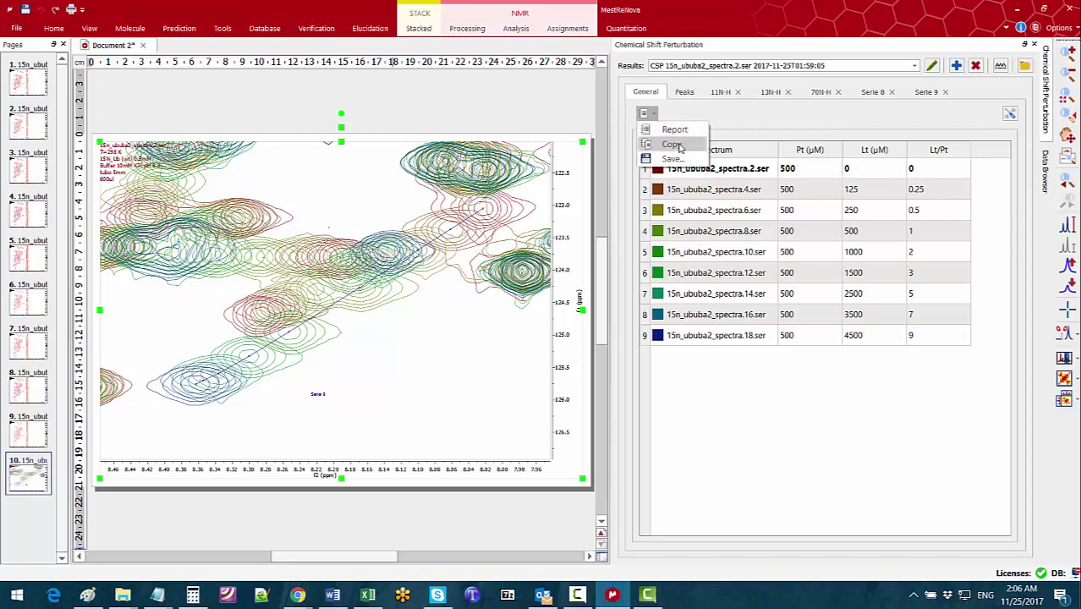
{"action": "left_click", "coordinate": [368, 595]}
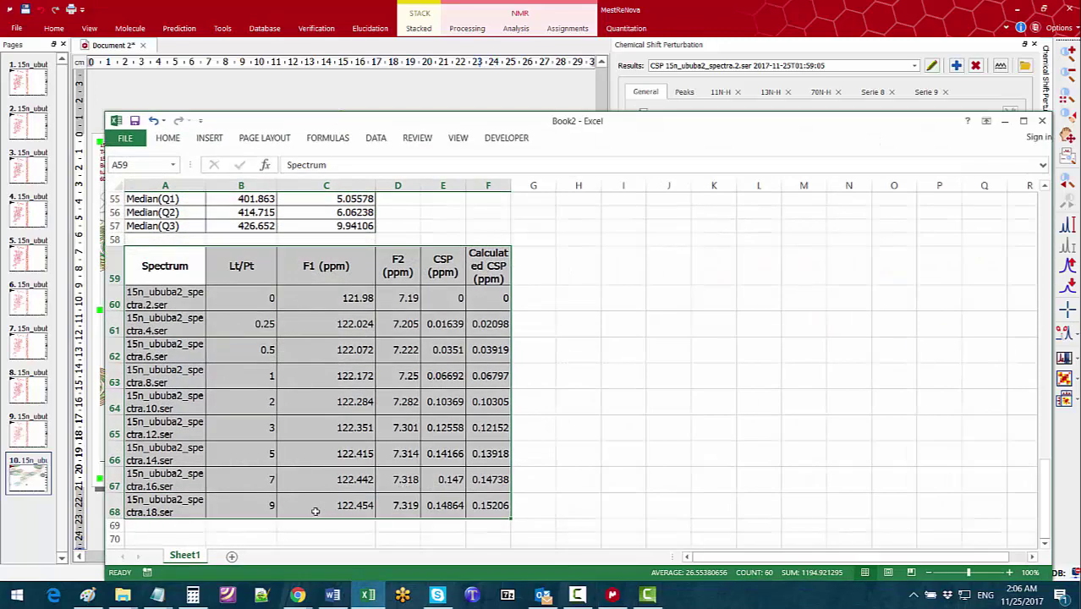
{"action": "scroll", "coordinate": [161, 431], "scroll_direction": "down", "scroll_amount": 2}
{"action": "left_click", "coordinate": [181, 437]}
{"action": "key", "text": "ctrl+v"}
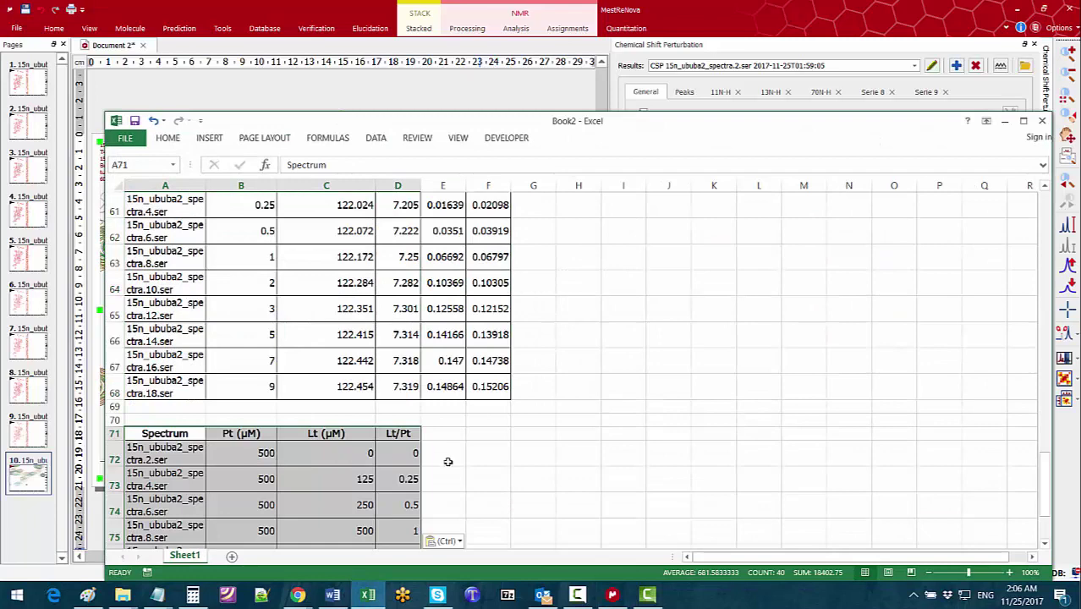
{"action": "scroll", "coordinate": [448, 462], "scroll_direction": "down", "scroll_amount": 2}
{"action": "scroll", "coordinate": [487, 460], "scroll_direction": "up", "scroll_amount": 10}
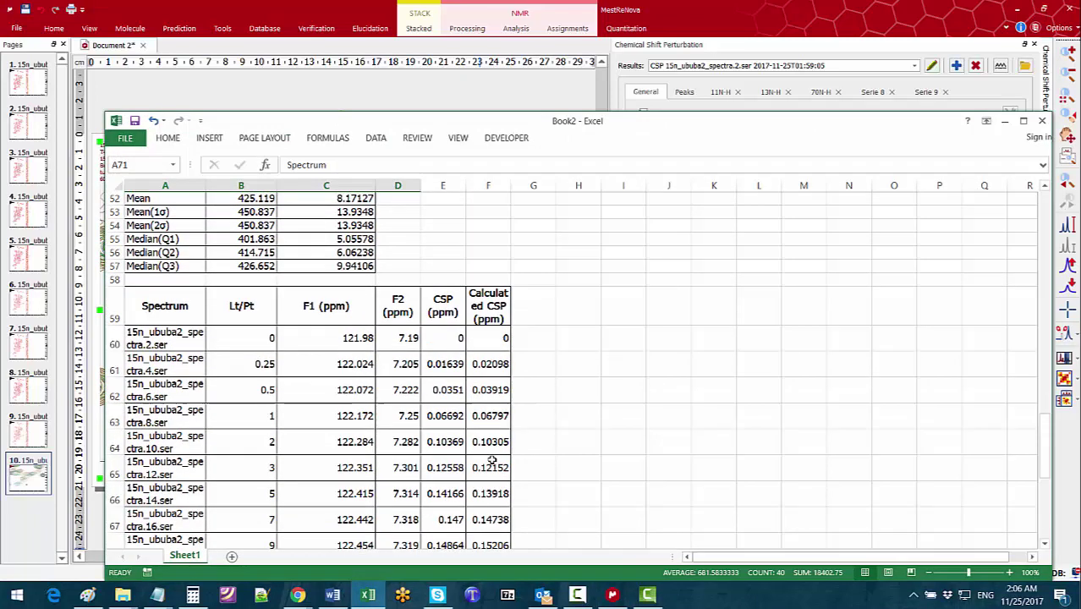
{"action": "left_click", "coordinate": [1004, 122]}
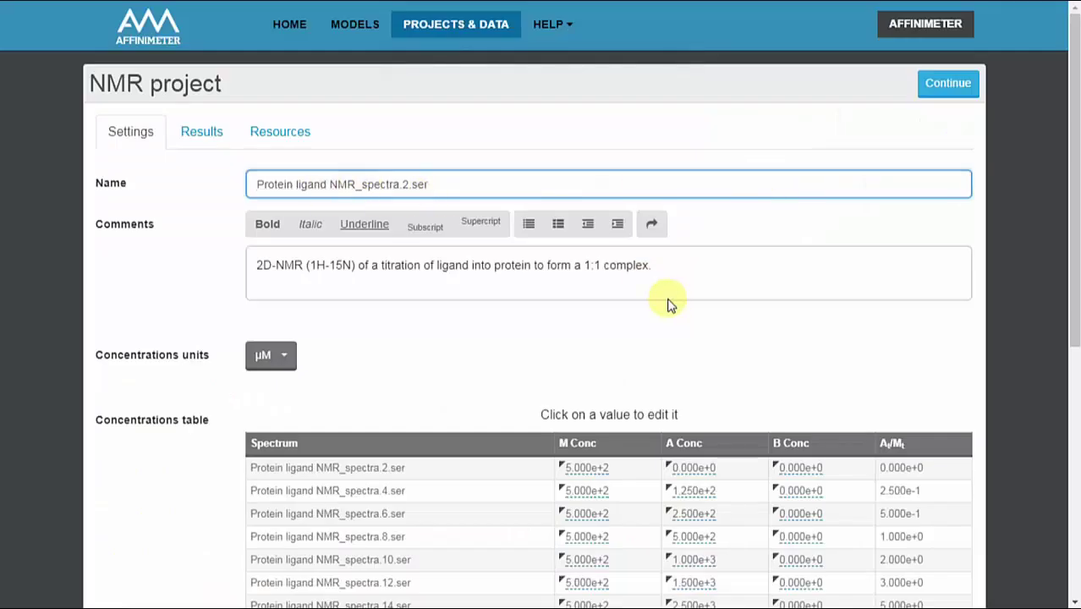
{"action": "left_click", "coordinate": [668, 304]}
{"action": "left_click", "coordinate": [689, 184]}
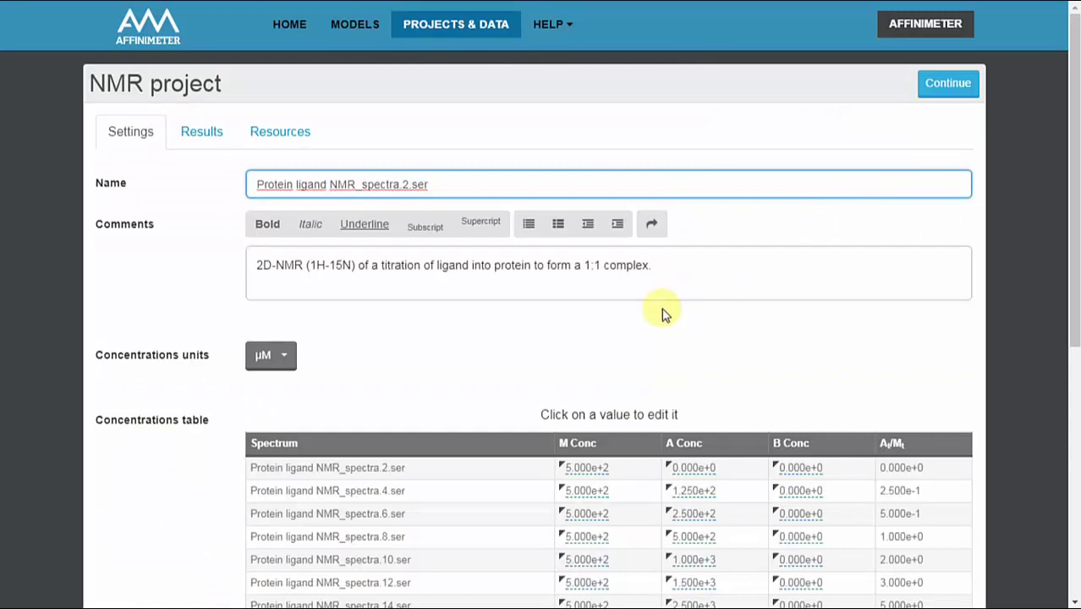
{"action": "scroll", "coordinate": [664, 309], "scroll_direction": "down", "scroll_amount": 1}
{"action": "scroll", "coordinate": [672, 312], "scroll_direction": "down", "scroll_amount": 6}
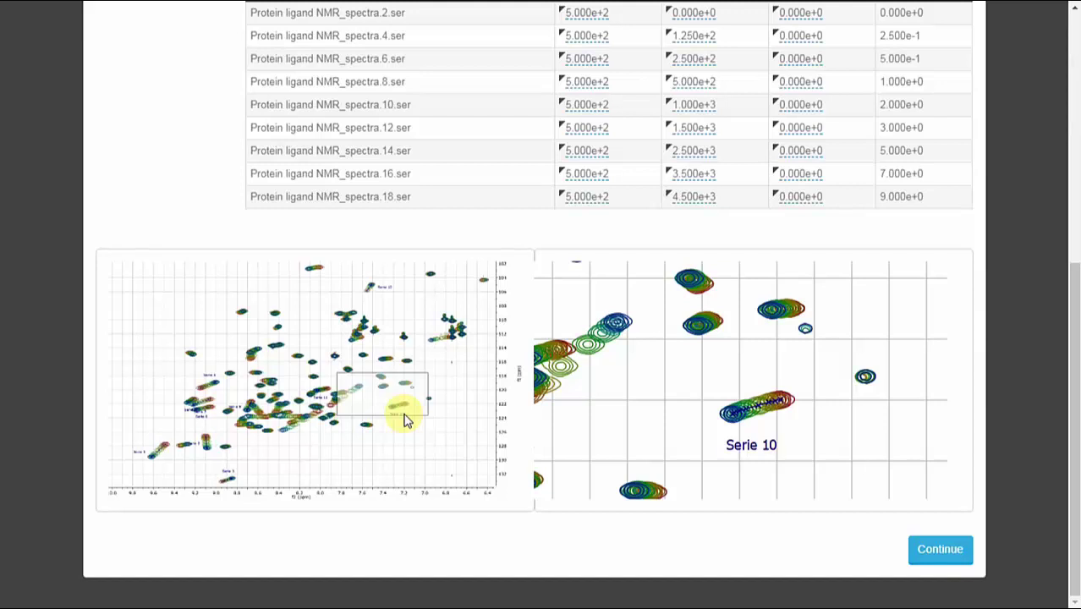
{"action": "scroll", "coordinate": [205, 202], "scroll_direction": "up", "scroll_amount": 1}
{"action": "scroll", "coordinate": [206, 201], "scroll_direction": "up", "scroll_amount": 3}
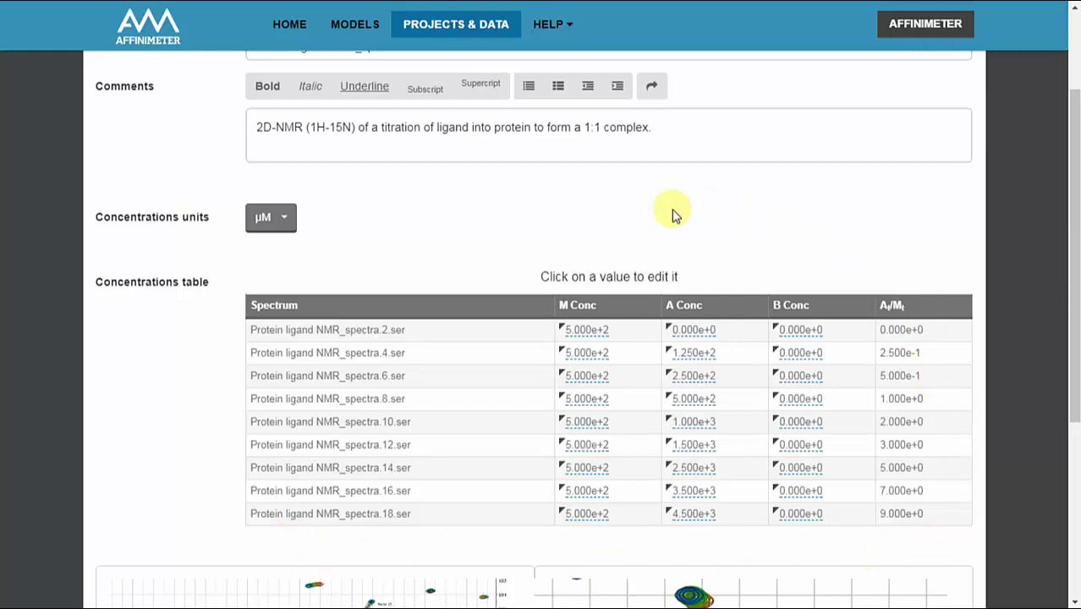
{"action": "left_click", "coordinate": [646, 338]}
{"action": "left_click", "coordinate": [732, 292]}
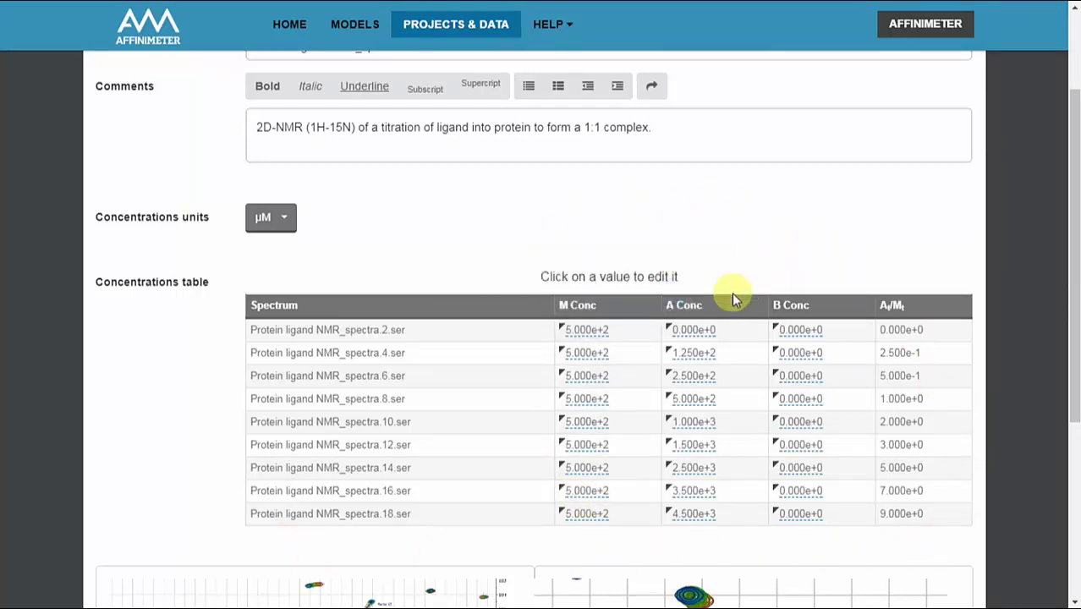
{"action": "left_click", "coordinate": [720, 337]}
{"action": "left_click", "coordinate": [900, 281]}
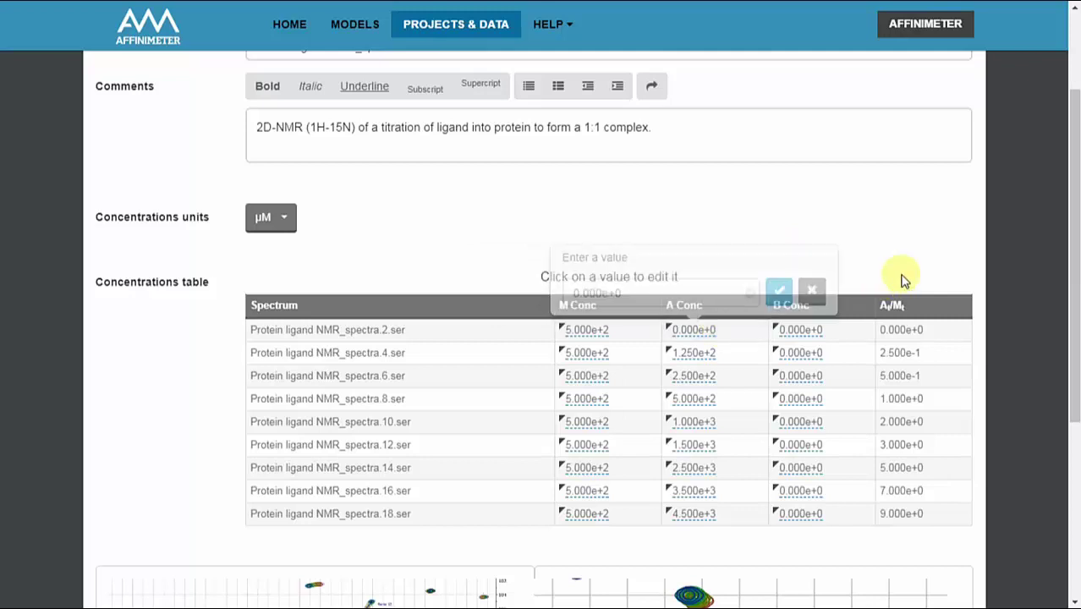
{"action": "left_click", "coordinate": [817, 337]}
{"action": "left_click", "coordinate": [977, 235]}
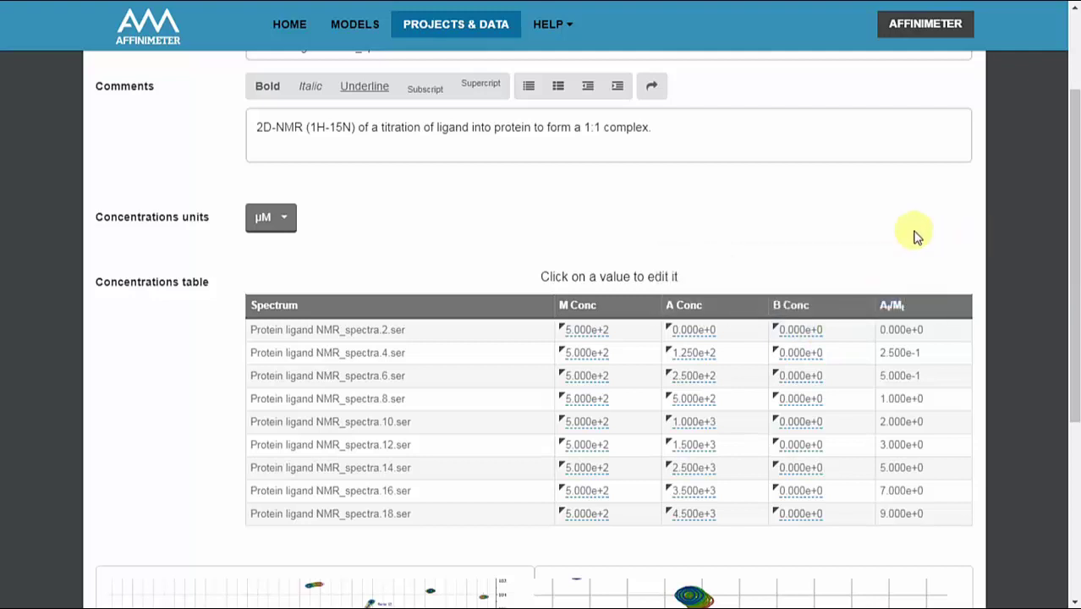
{"action": "scroll", "coordinate": [914, 237], "scroll_direction": "up", "scroll_amount": 2}
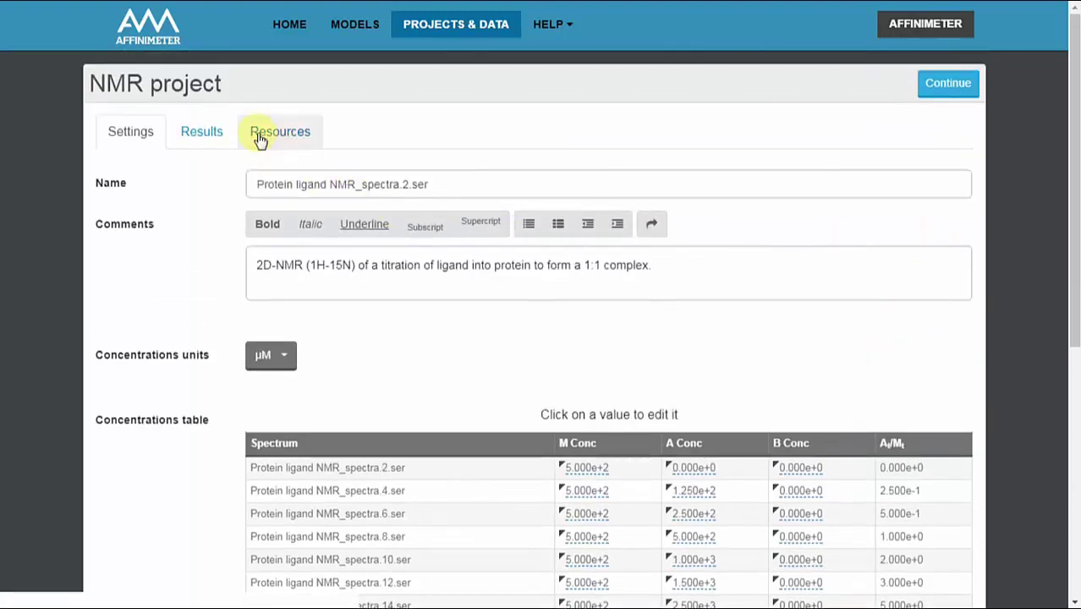
Step: Inspect the CSP fit results (GoF 84.93%, Ka(1) 2.463e+3) and bring up the binding model choice
{"action": "left_click", "coordinate": [205, 139]}
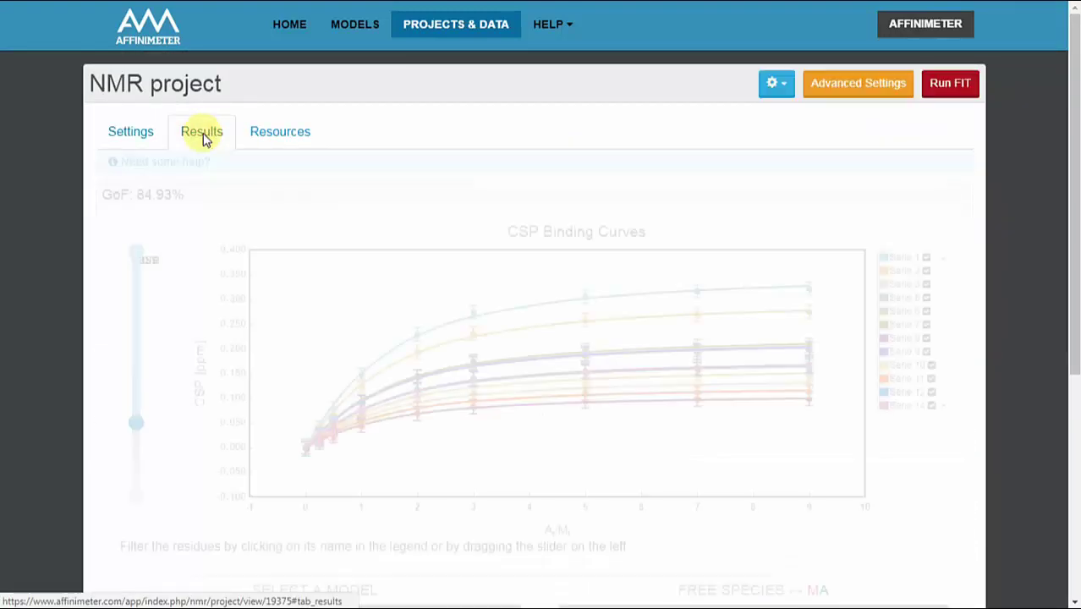
{"action": "left_click_drag", "start_coordinate": [263, 269], "coordinate": [844, 471]}
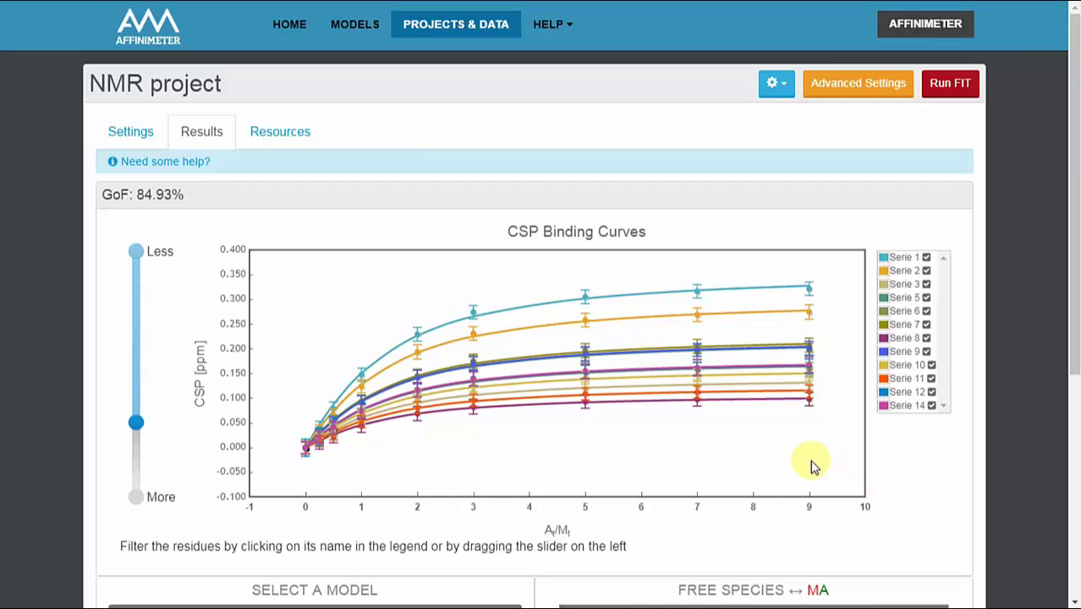
{"action": "scroll", "coordinate": [801, 452], "scroll_direction": "down", "scroll_amount": 4}
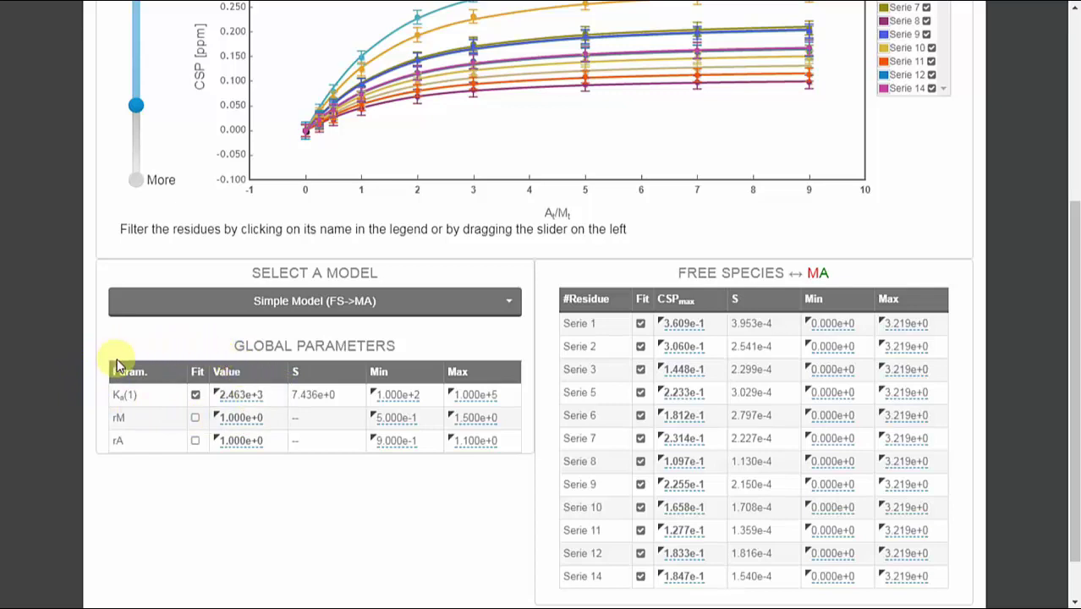
{"action": "left_click", "coordinate": [391, 305]}
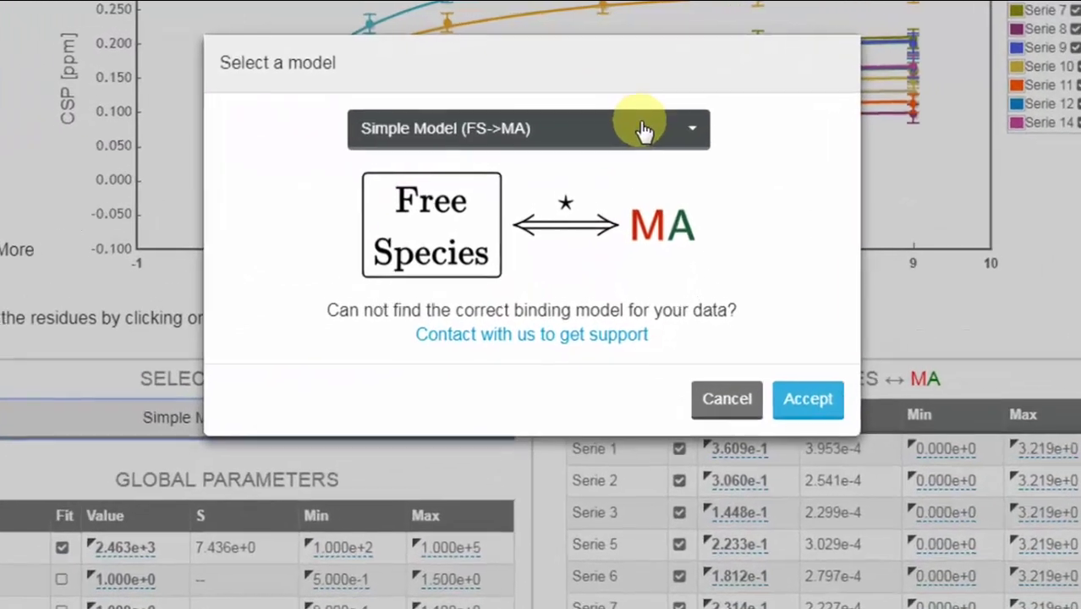
Step: Confirm the Simple Model (FS->MA) binding model and display the Resources downloads list
{"action": "left_click", "coordinate": [624, 107]}
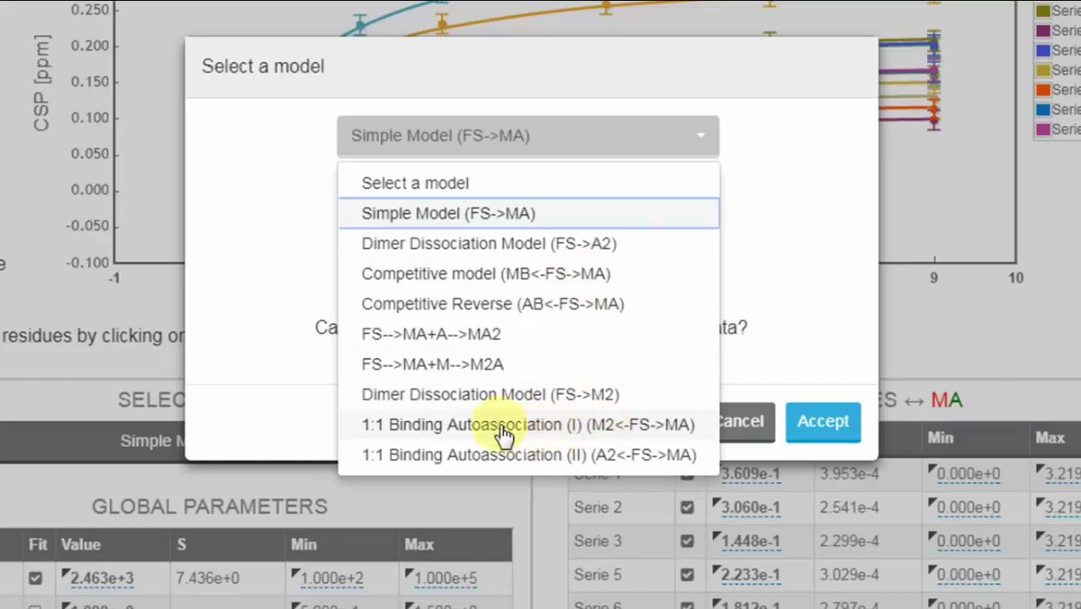
{"action": "left_click", "coordinate": [815, 315]}
{"action": "left_click", "coordinate": [823, 421]}
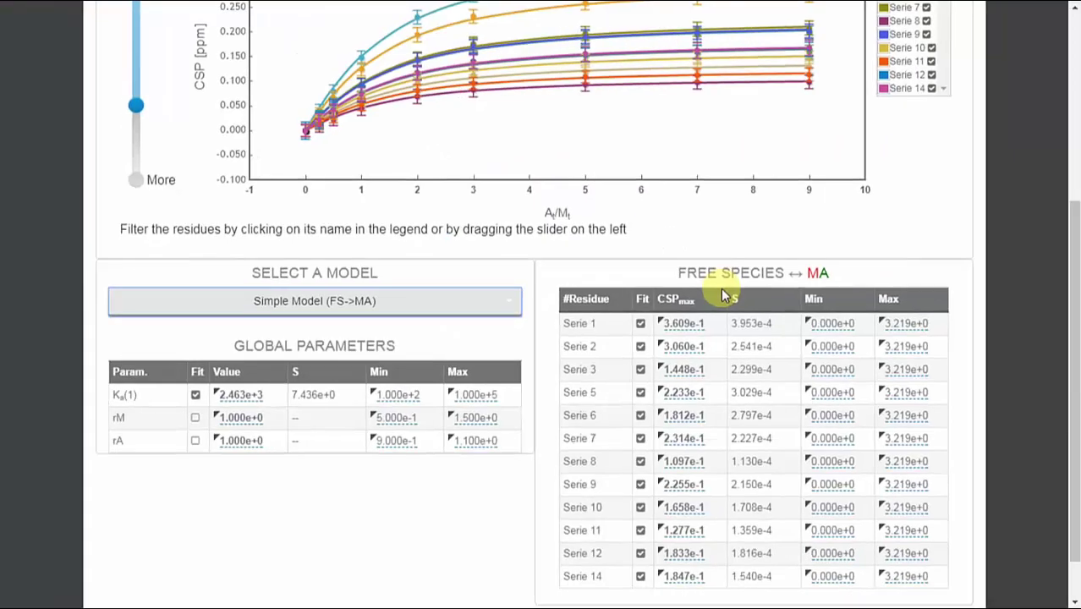
{"action": "scroll", "coordinate": [723, 295], "scroll_direction": "up", "scroll_amount": 4}
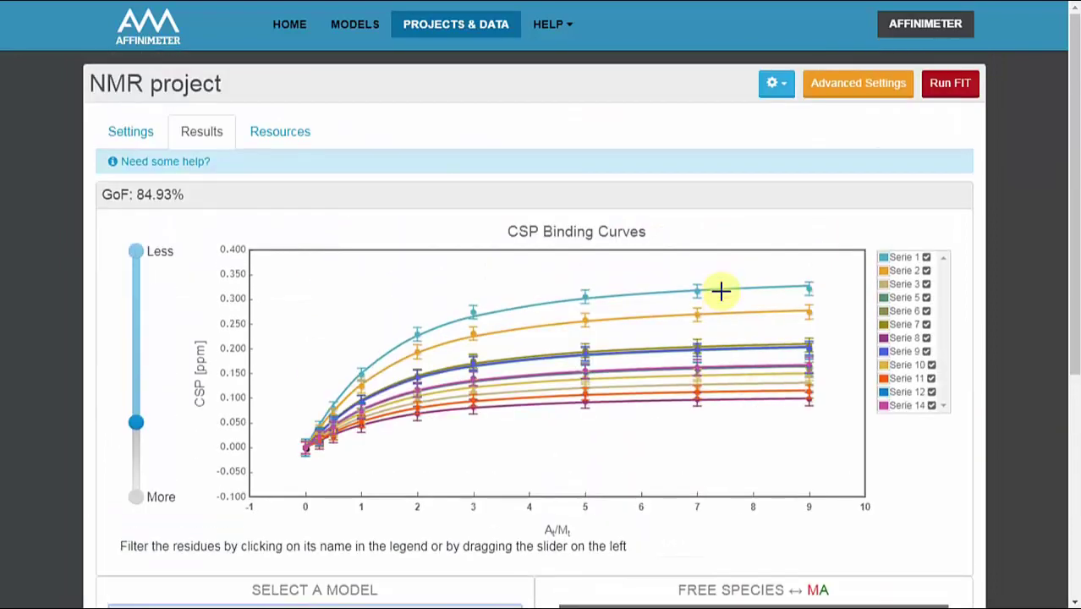
{"action": "left_click", "coordinate": [292, 140]}
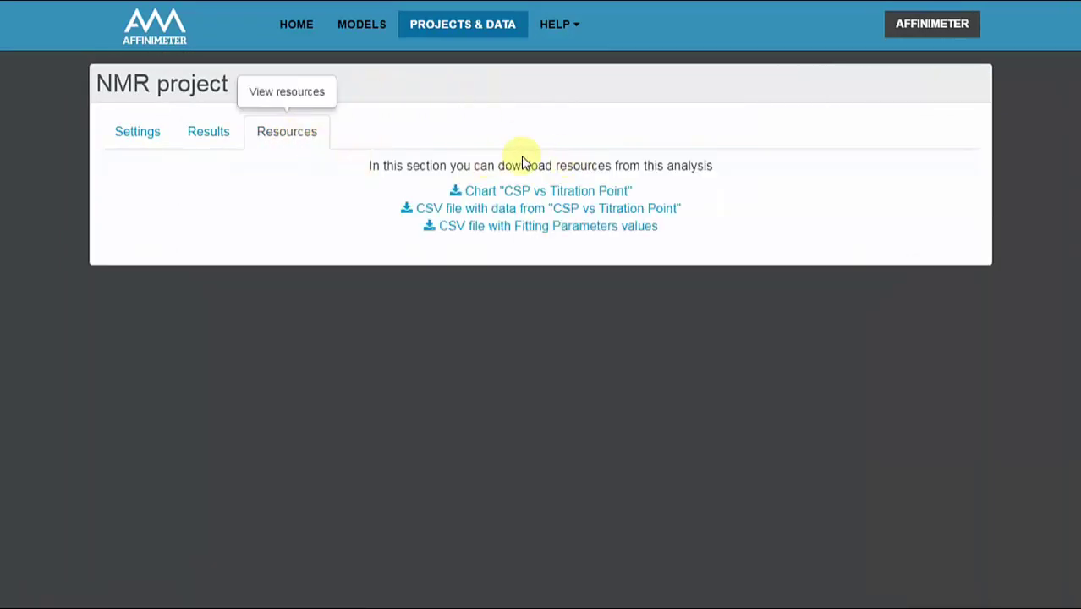